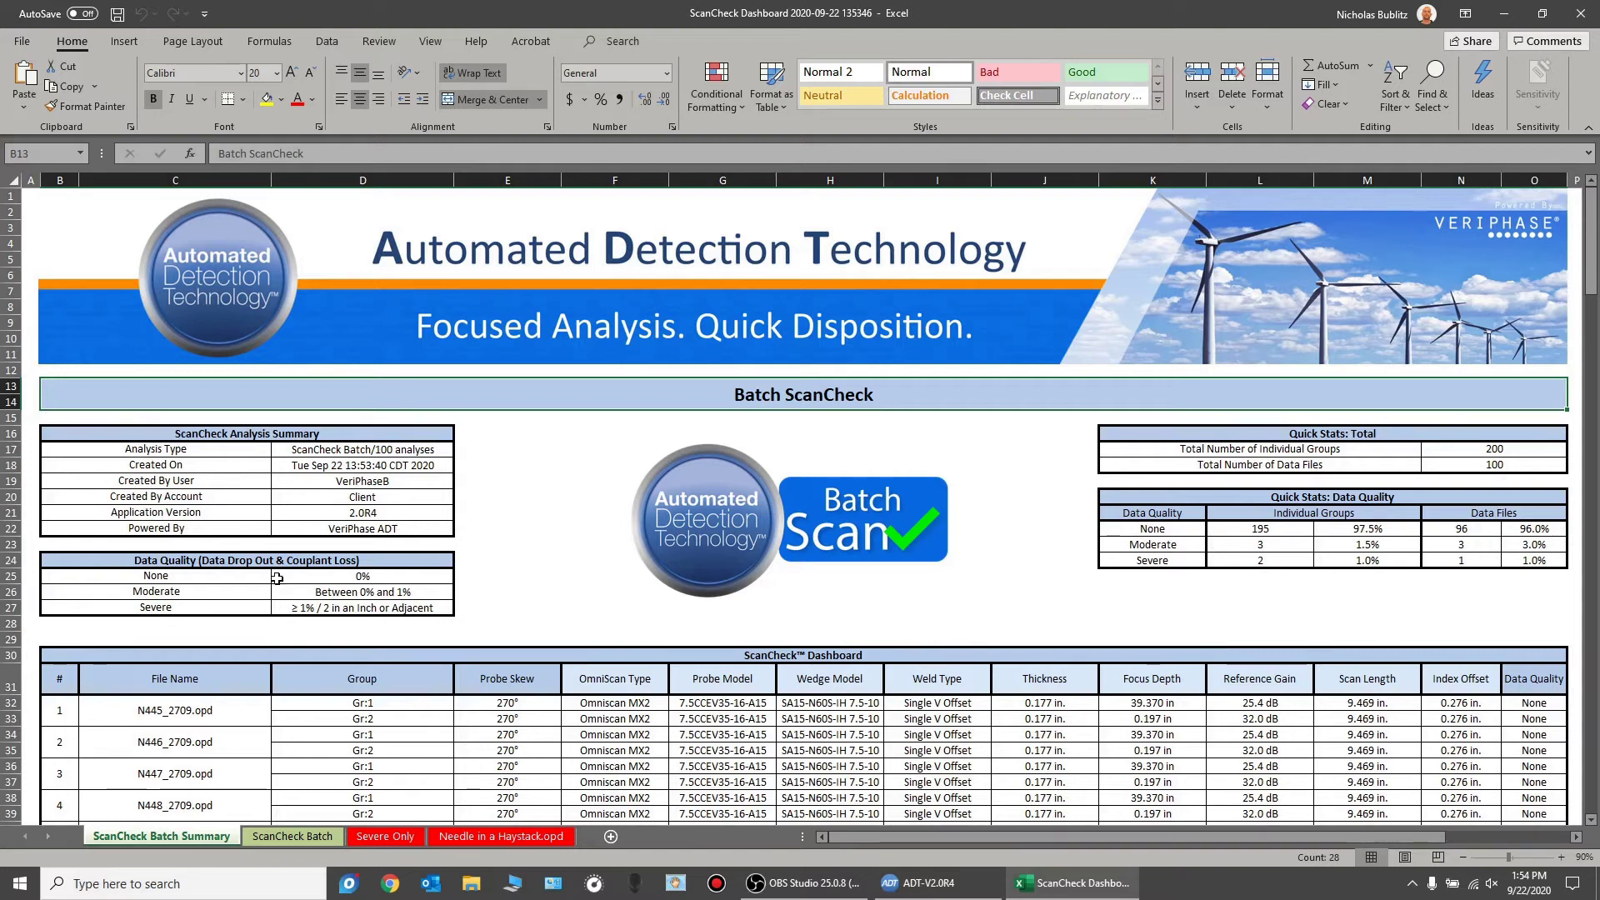
- Review the data quality criteria and the Quick Stats tables for totals and data quality on the batch summary sheet
left_click_drag(266, 565, 266, 610)
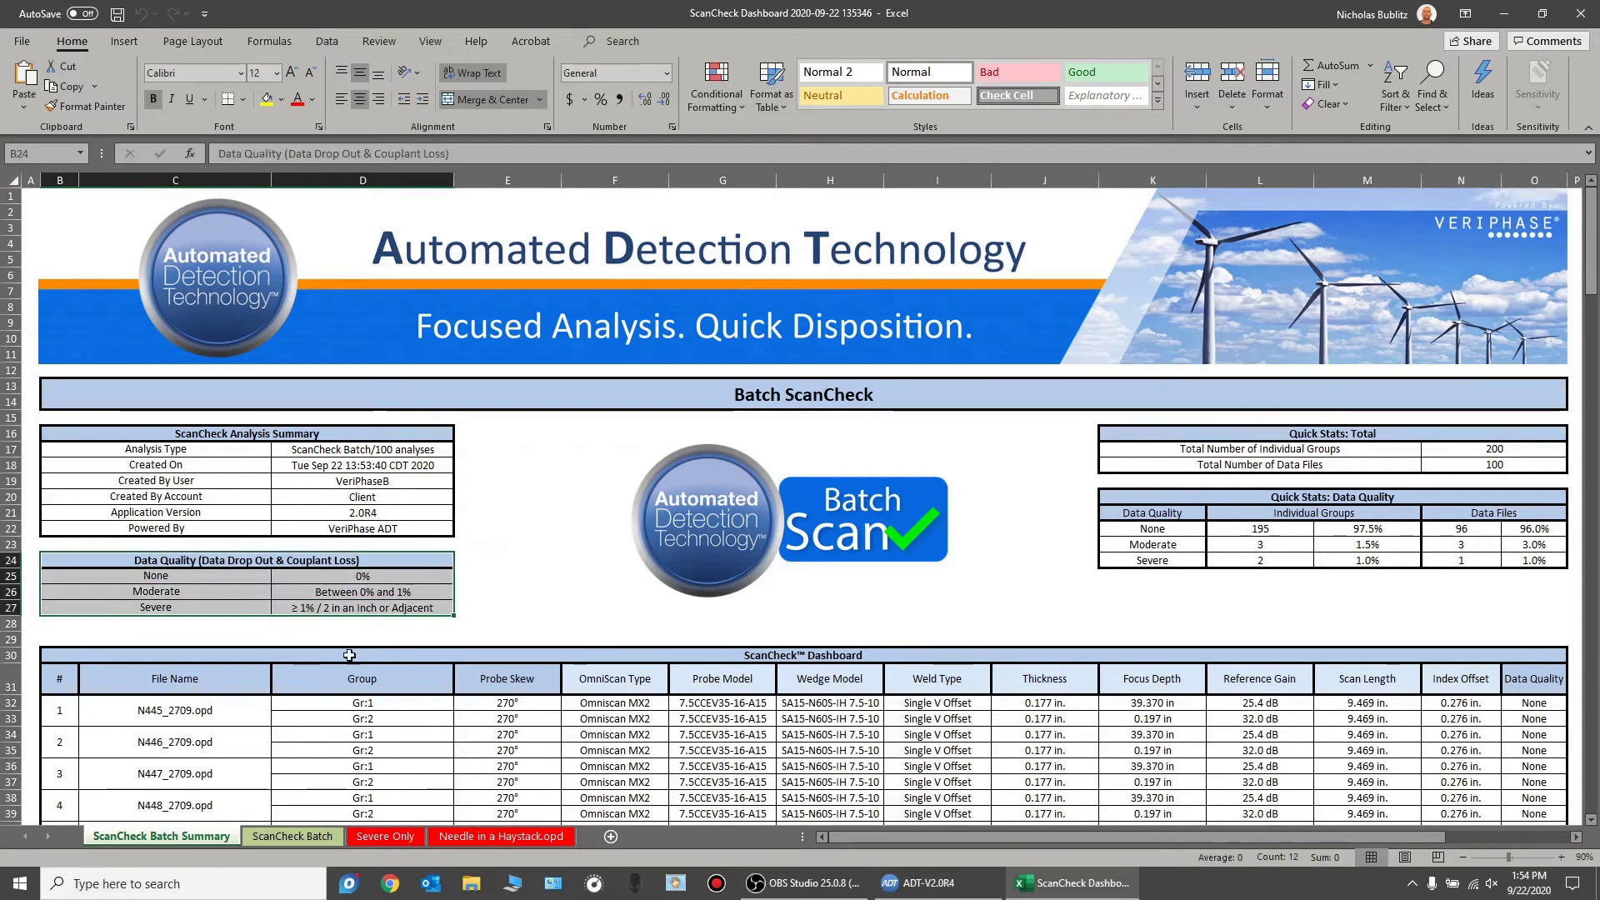
left_click(507, 560)
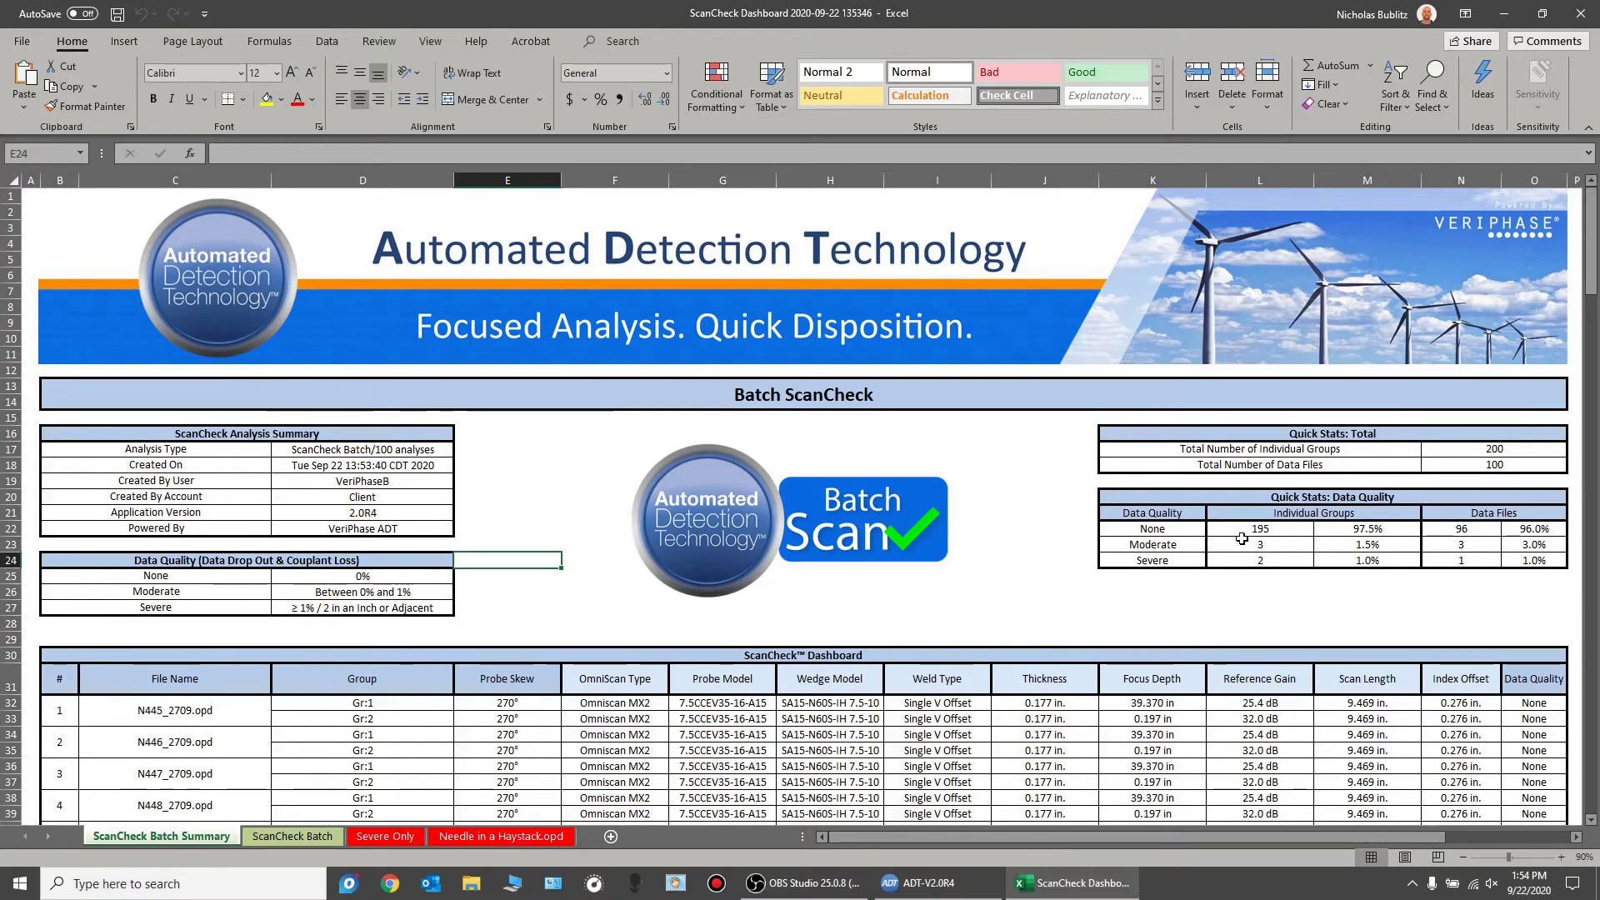
left_click(1496, 466)
left_click(1477, 625)
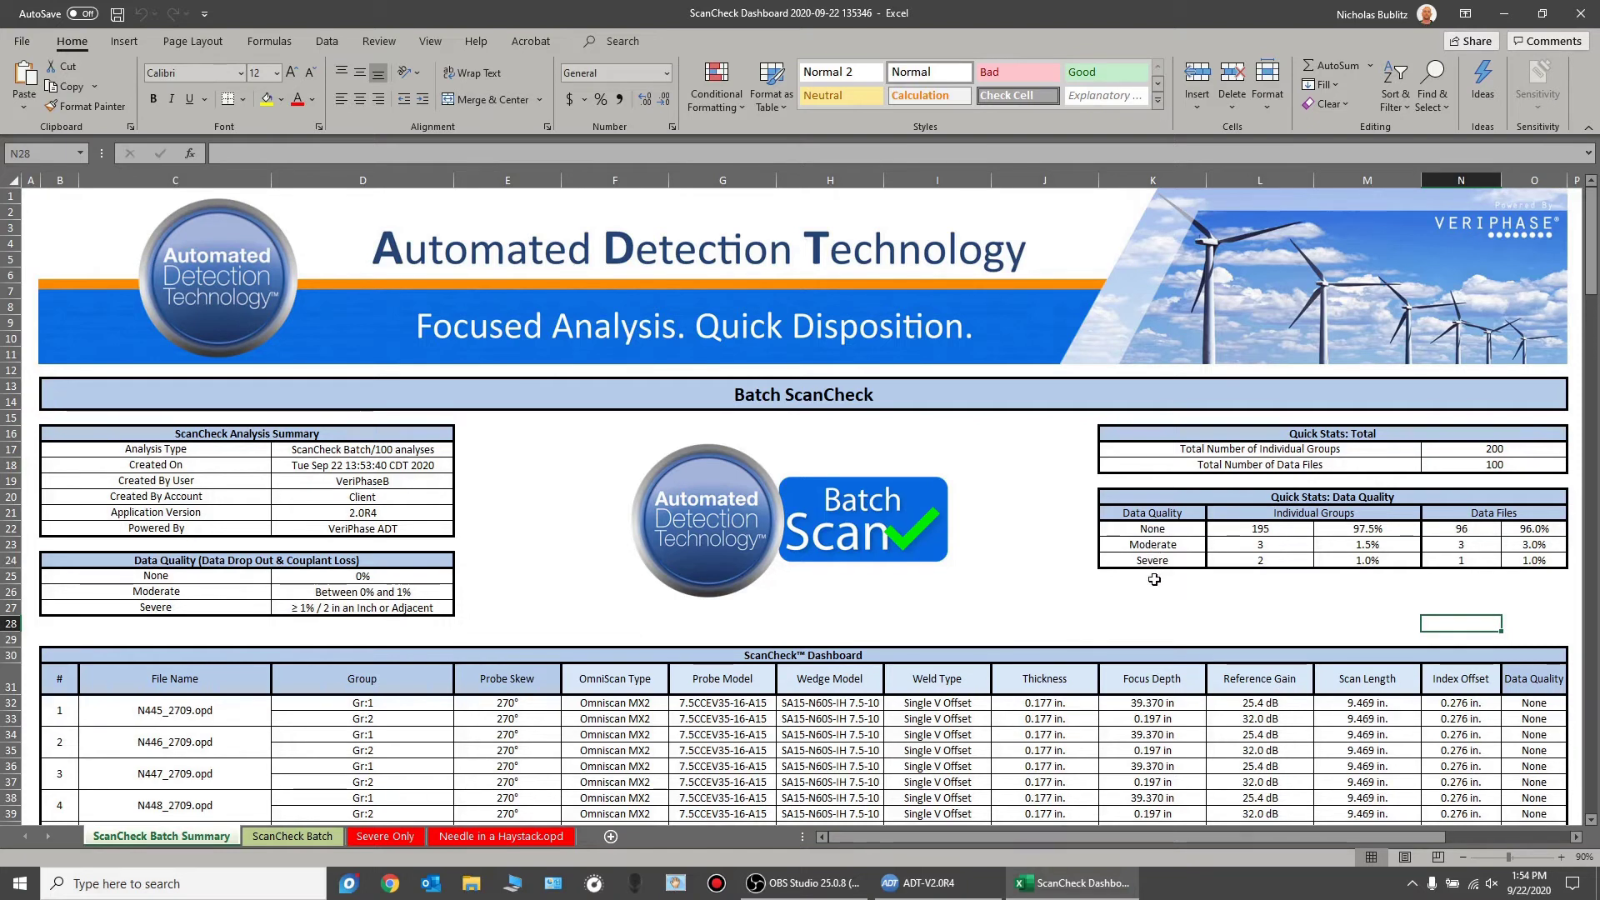
left_click(1155, 530)
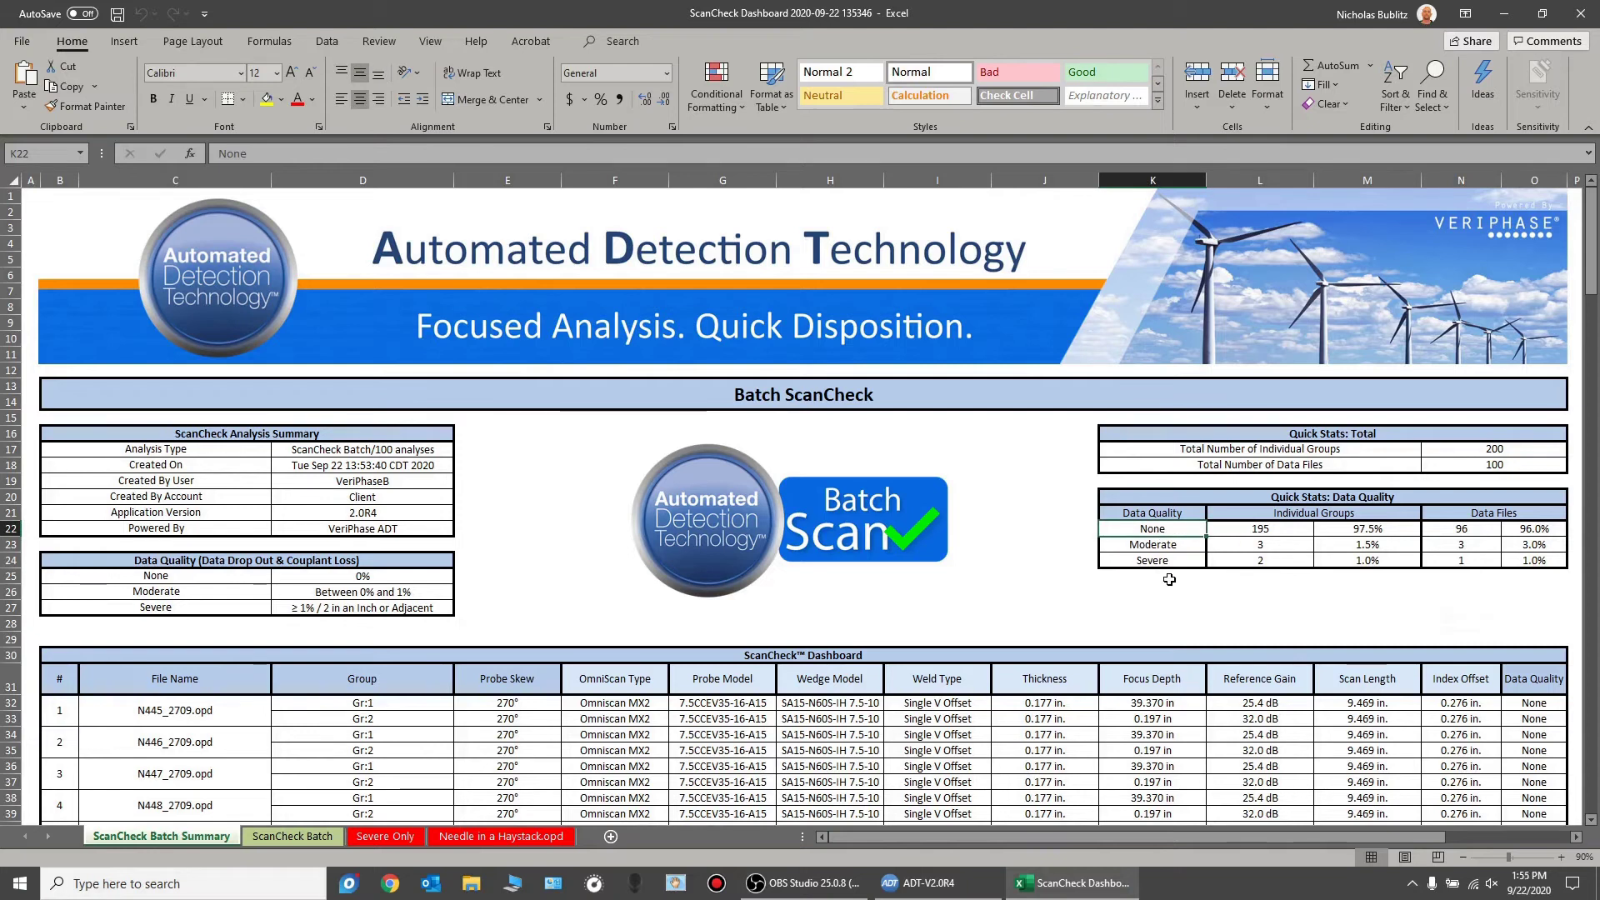
left_click(1362, 530)
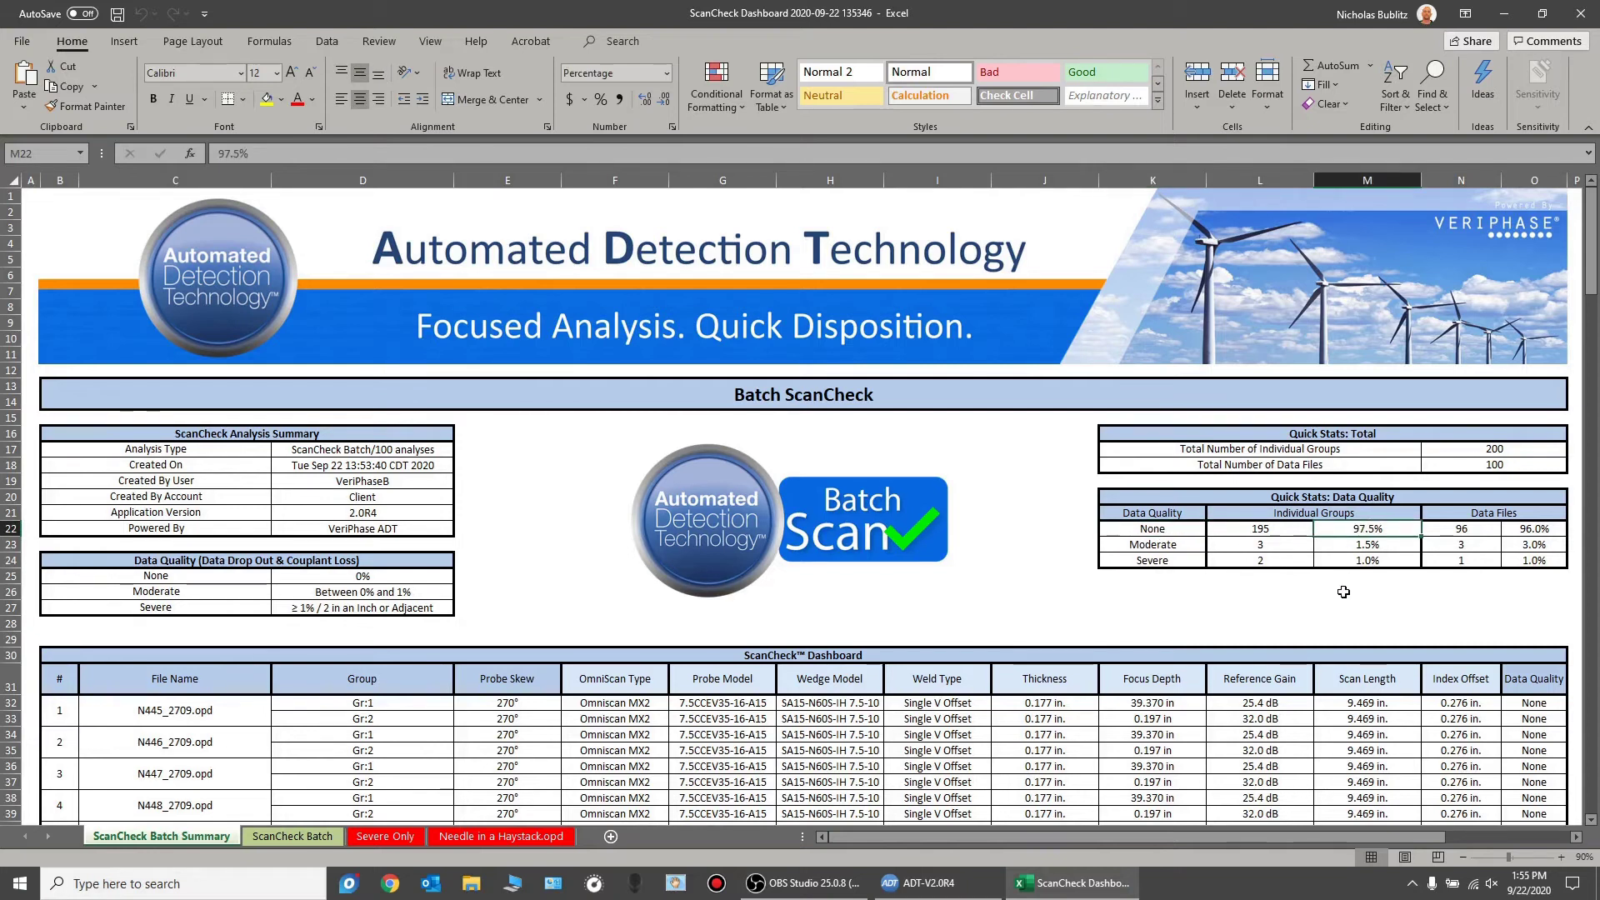
left_click(1184, 550)
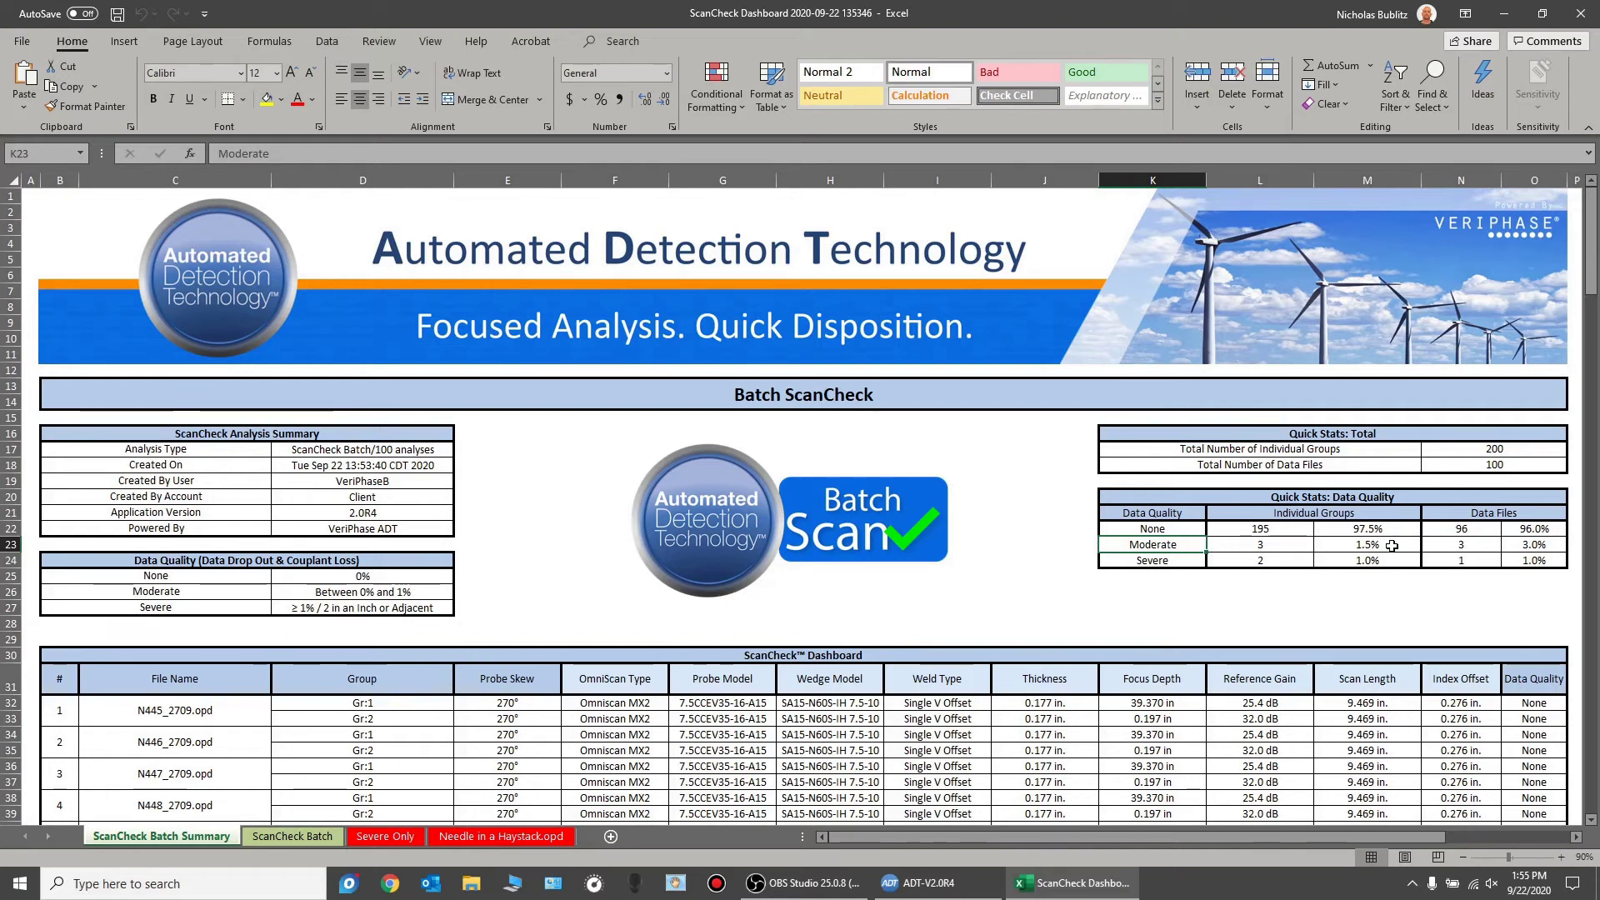
left_click(1341, 607)
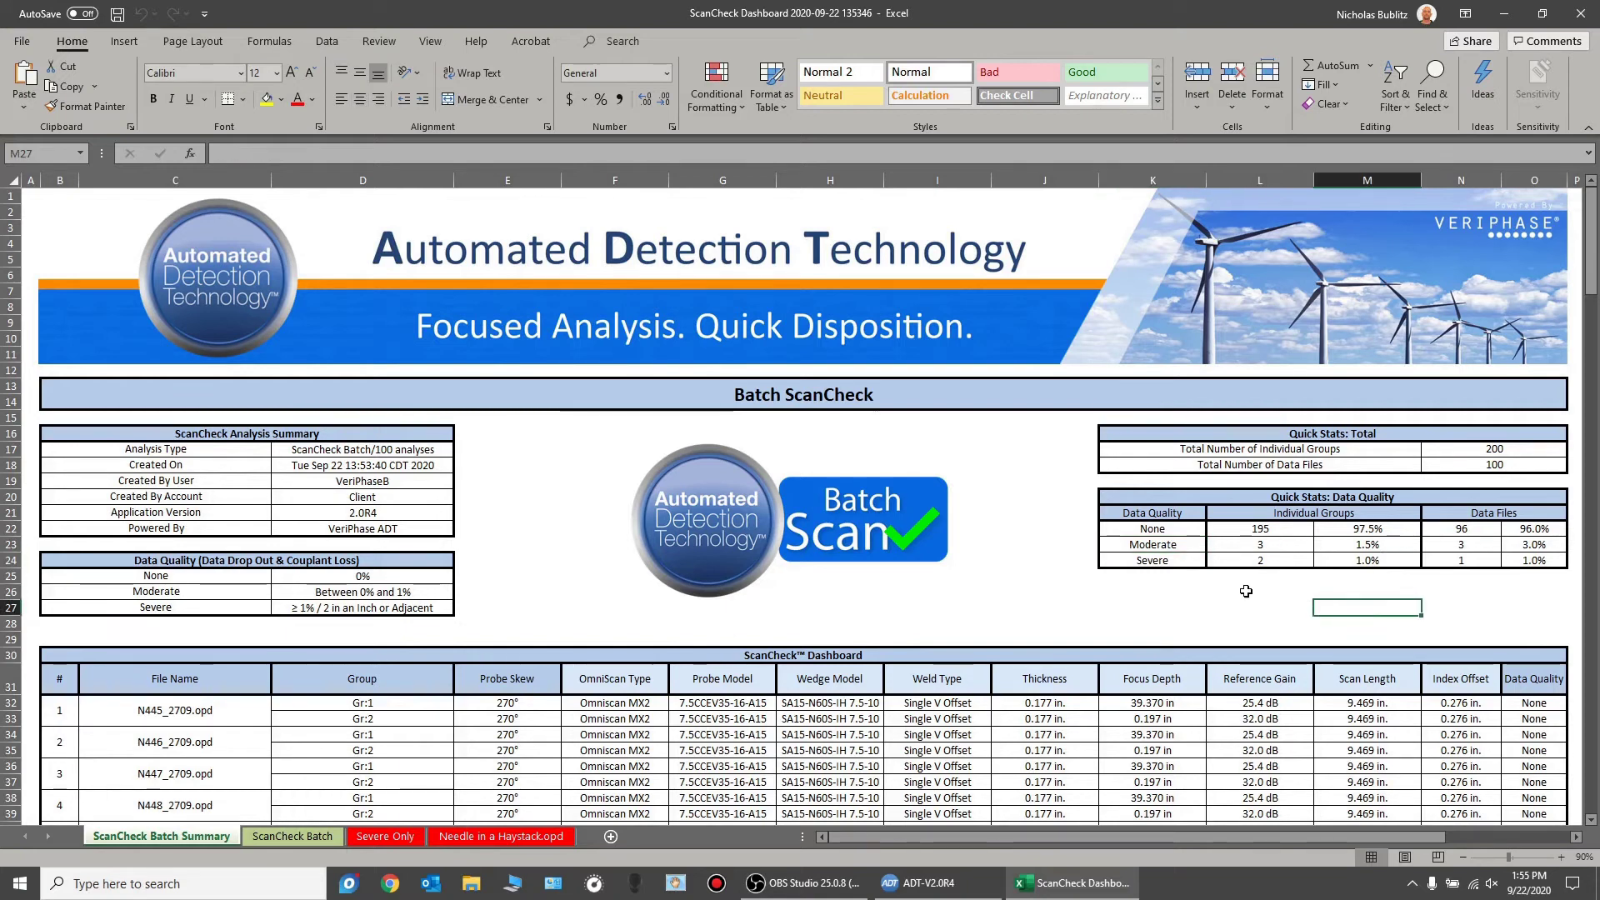
left_click(1361, 594)
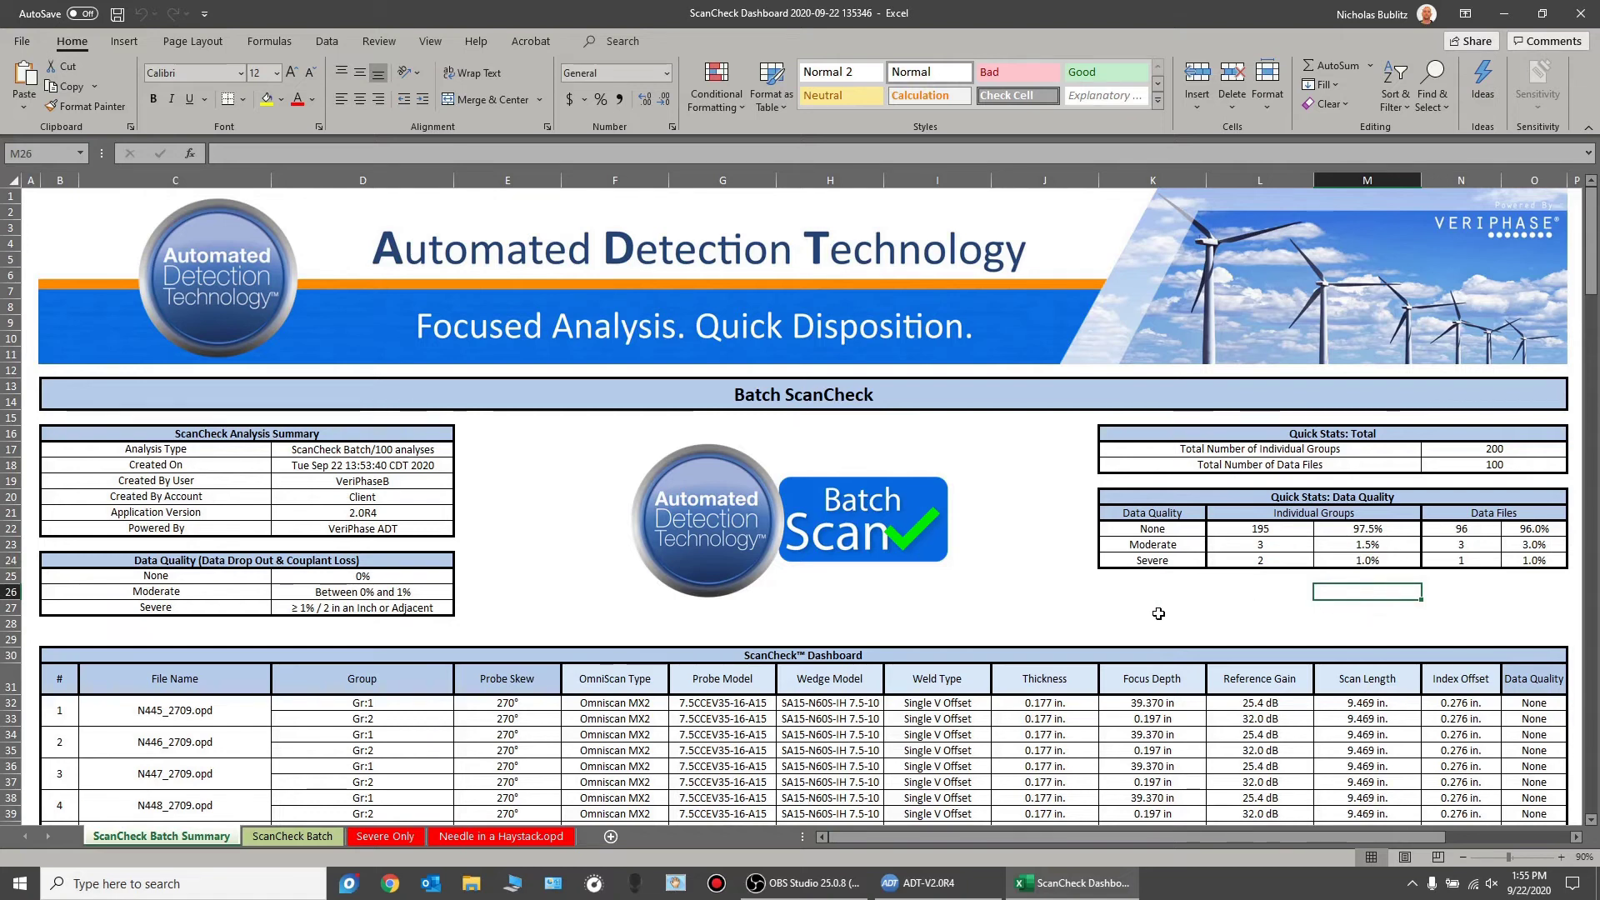
- Examine the ScanCheck Dashboard's column headings from OmniScan Type through Reference Gain
scroll(1158, 614, "down", 5)
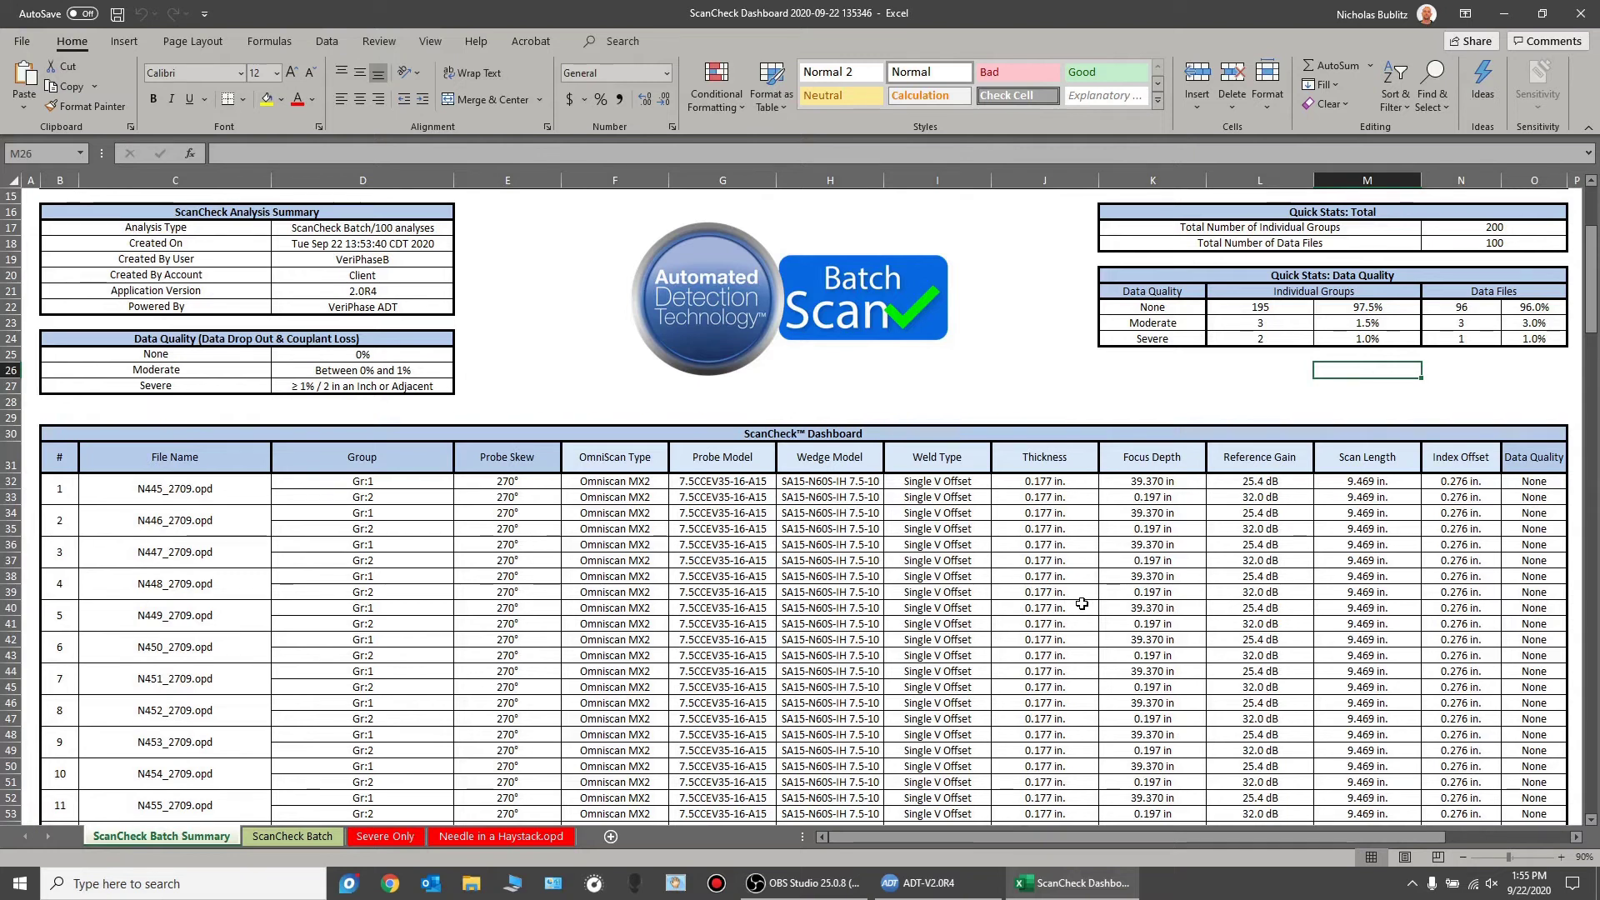
left_click_drag(648, 455, 1241, 464)
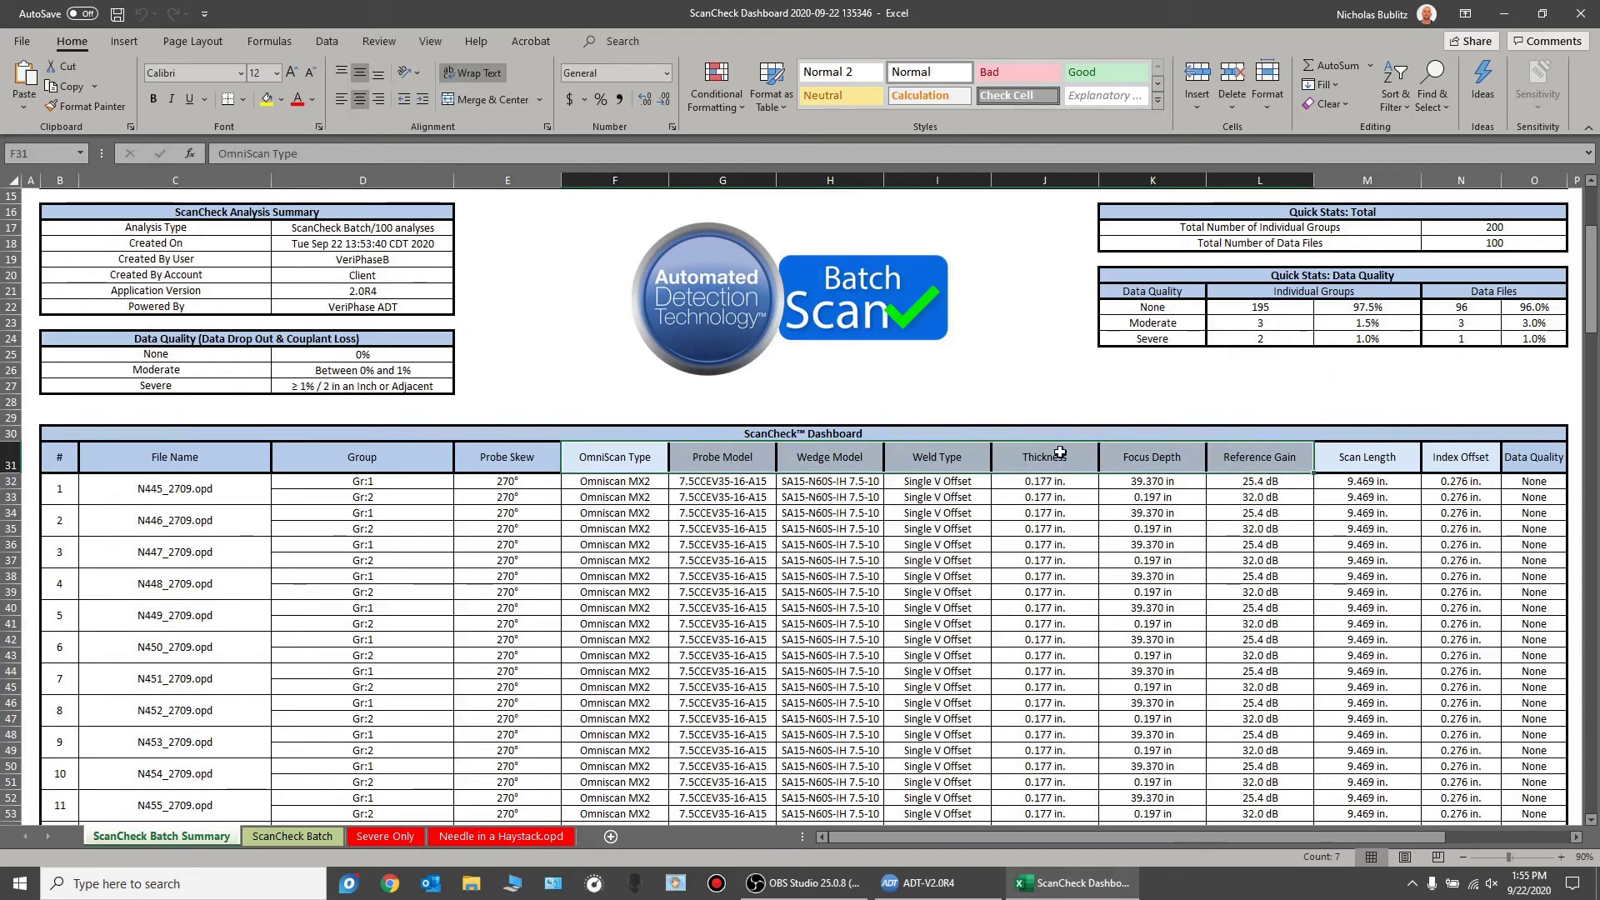
left_click(1068, 405)
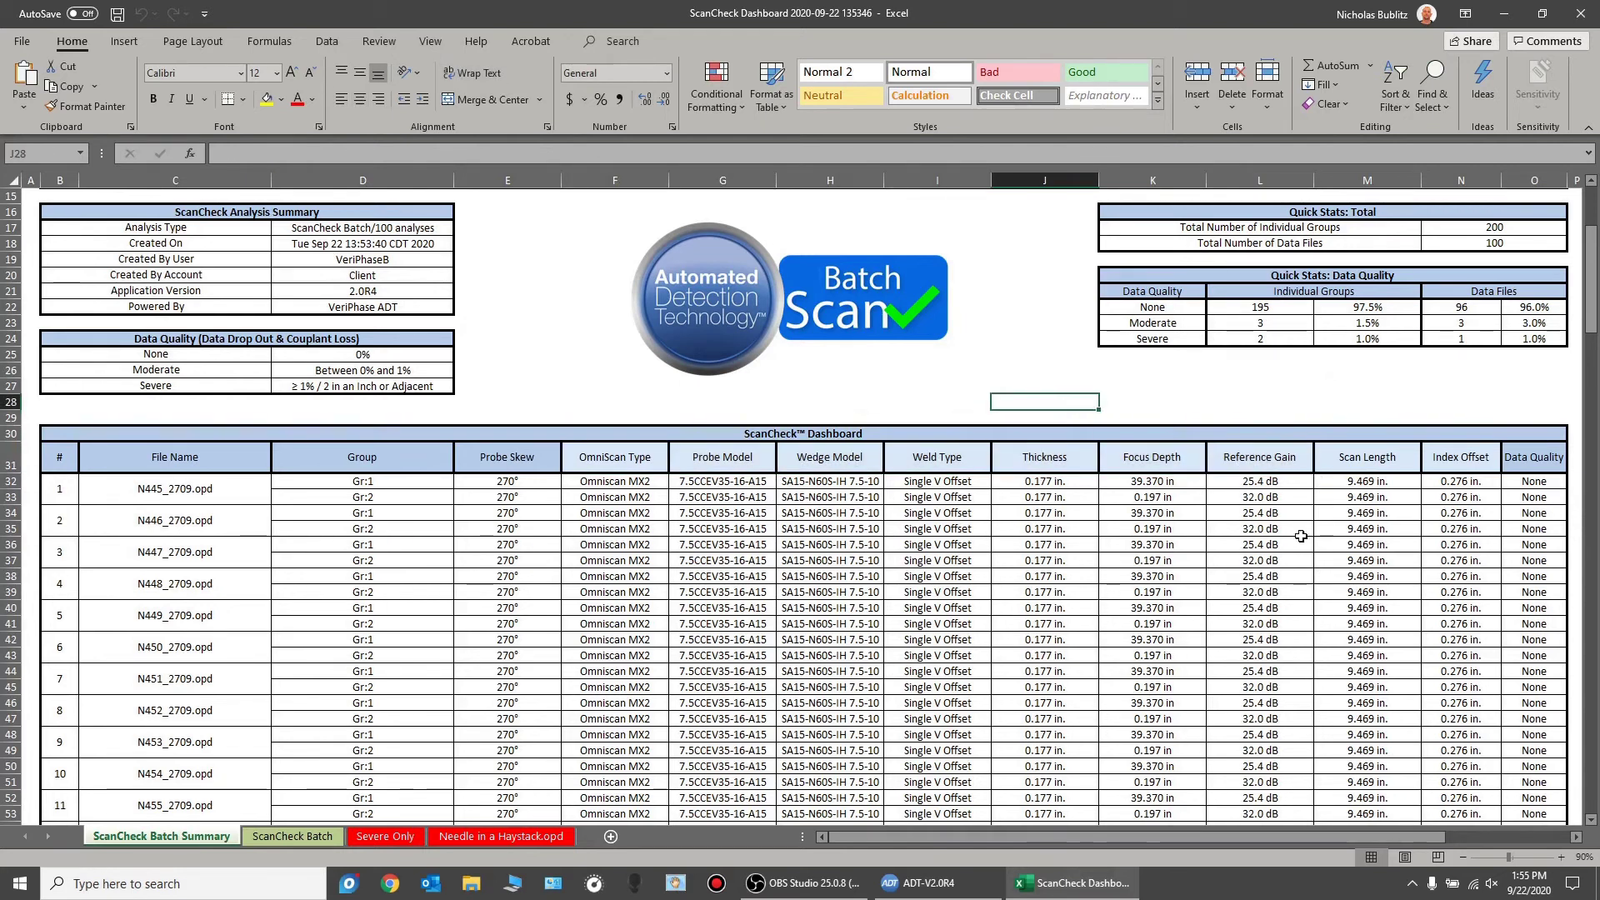
- Check the Data Quality column of the ScanCheck Dashboard for every file down to the last row
left_click_drag(1525, 457, 1499, 715)
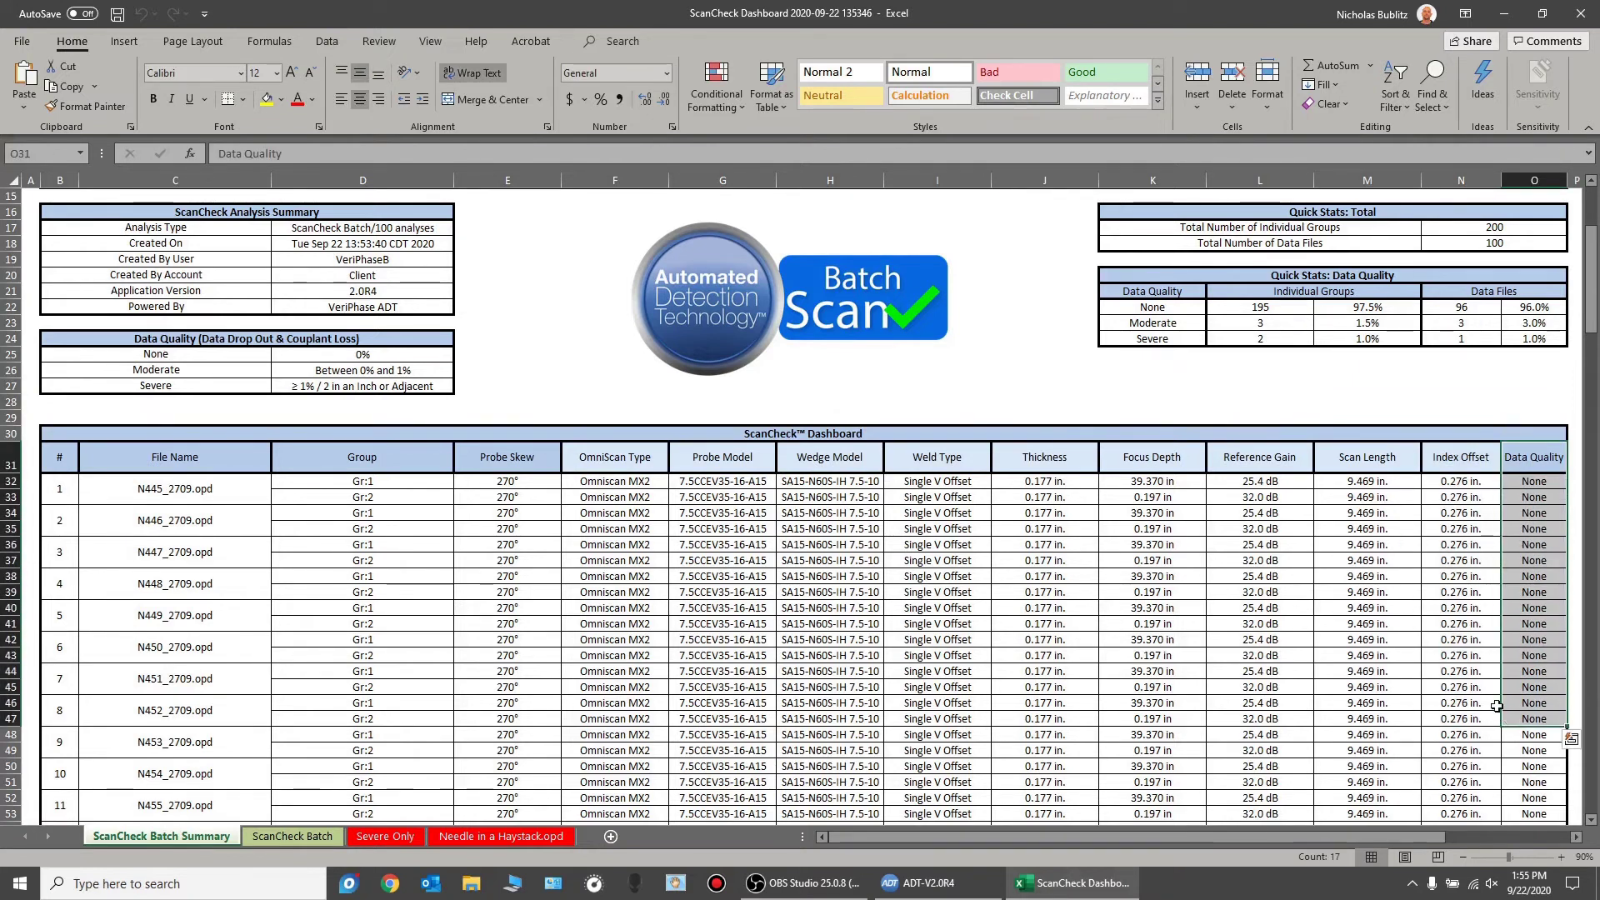
scroll(1201, 595, "down", 5)
scroll(1201, 596, "down", 12)
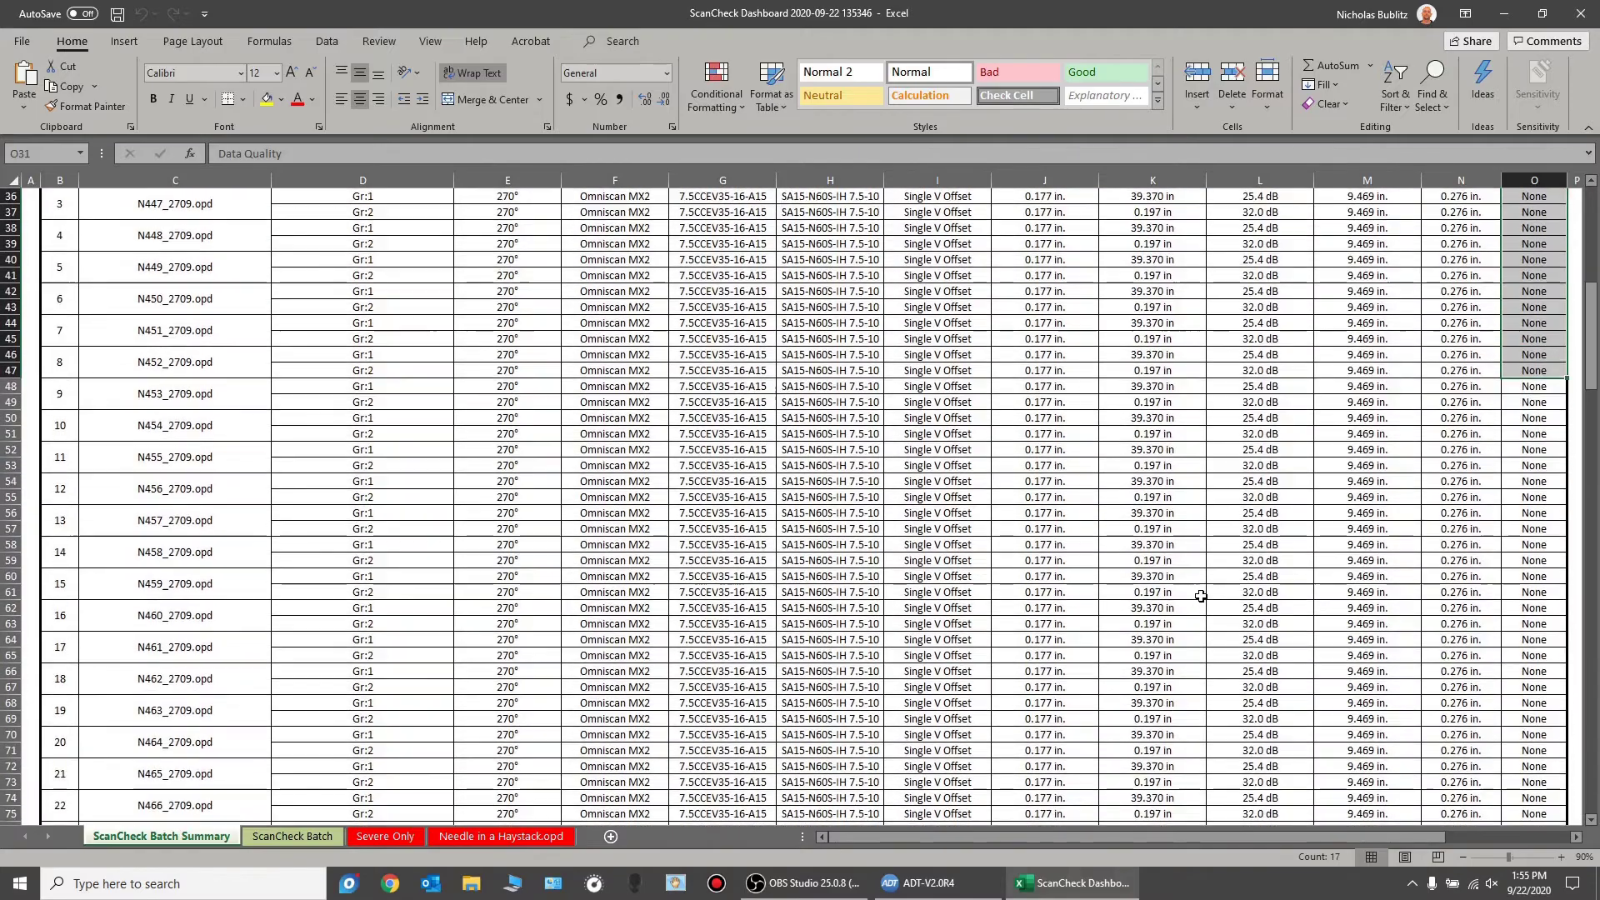
scroll(1191, 586, "down", 7)
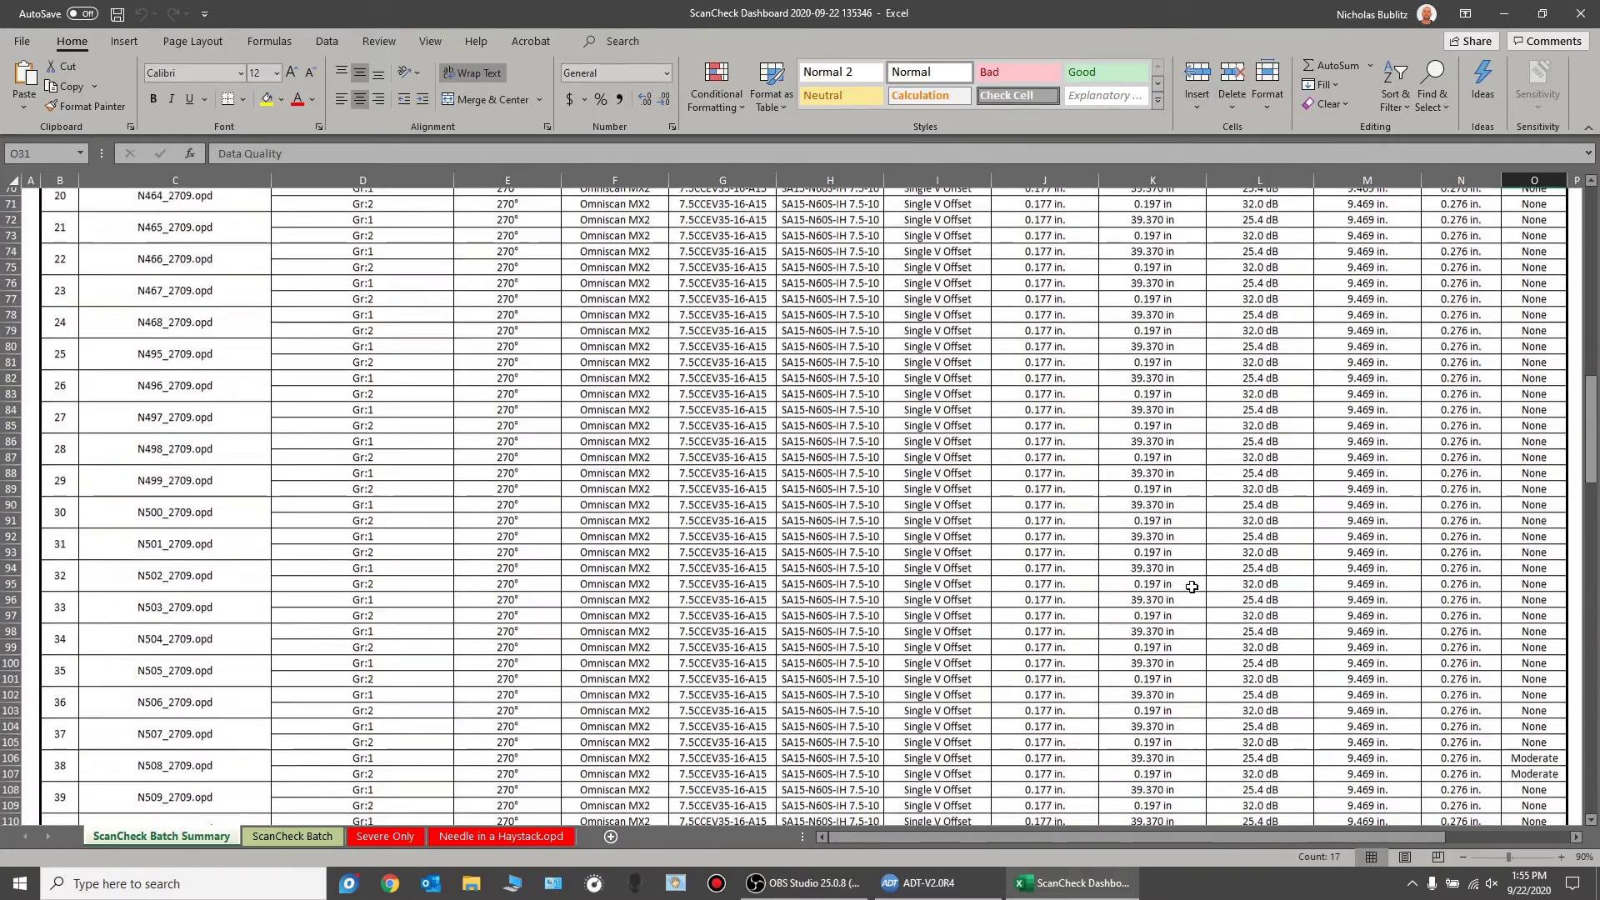
left_click_drag(1530, 528, 1532, 546)
scroll(1164, 577, "down", 16)
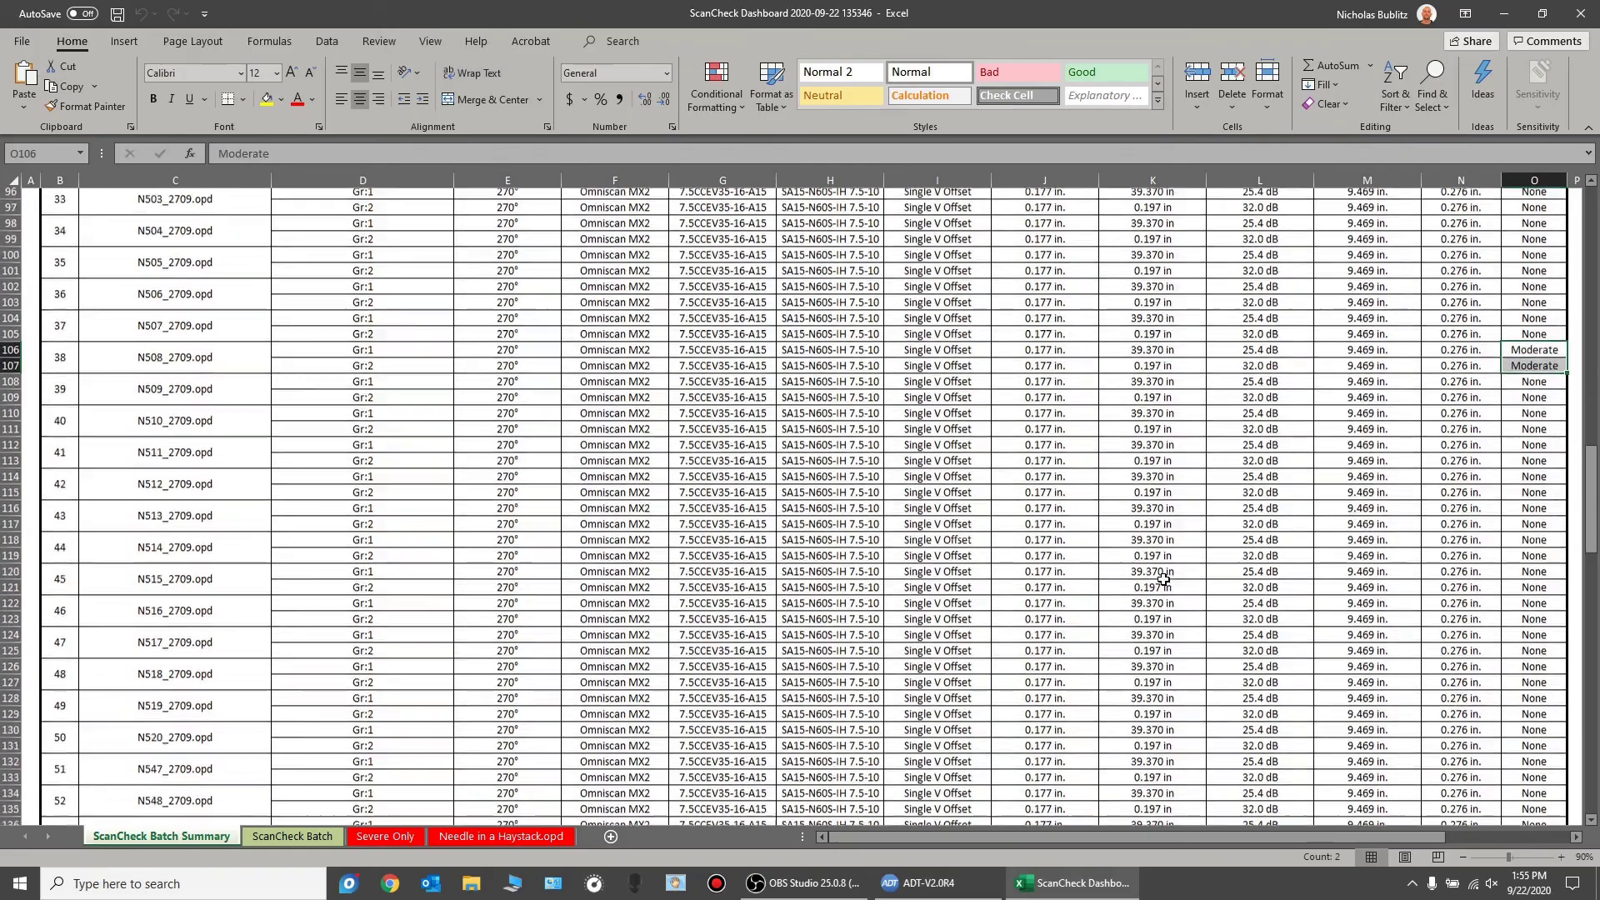
scroll(1148, 559, "down", 15)
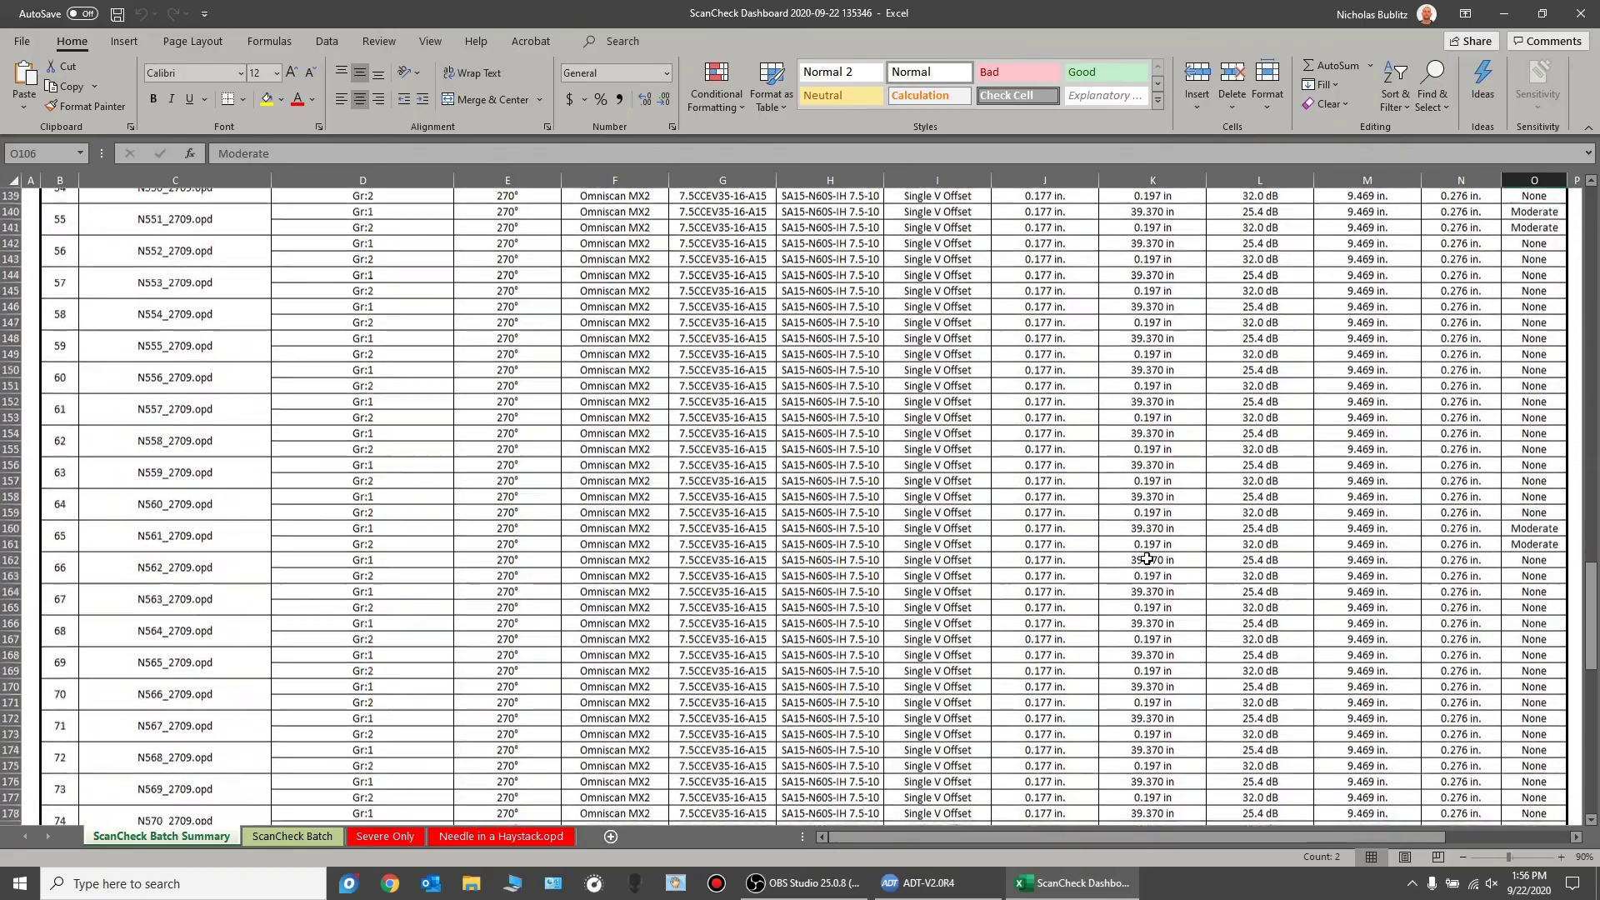
scroll(1147, 558, "down", 6)
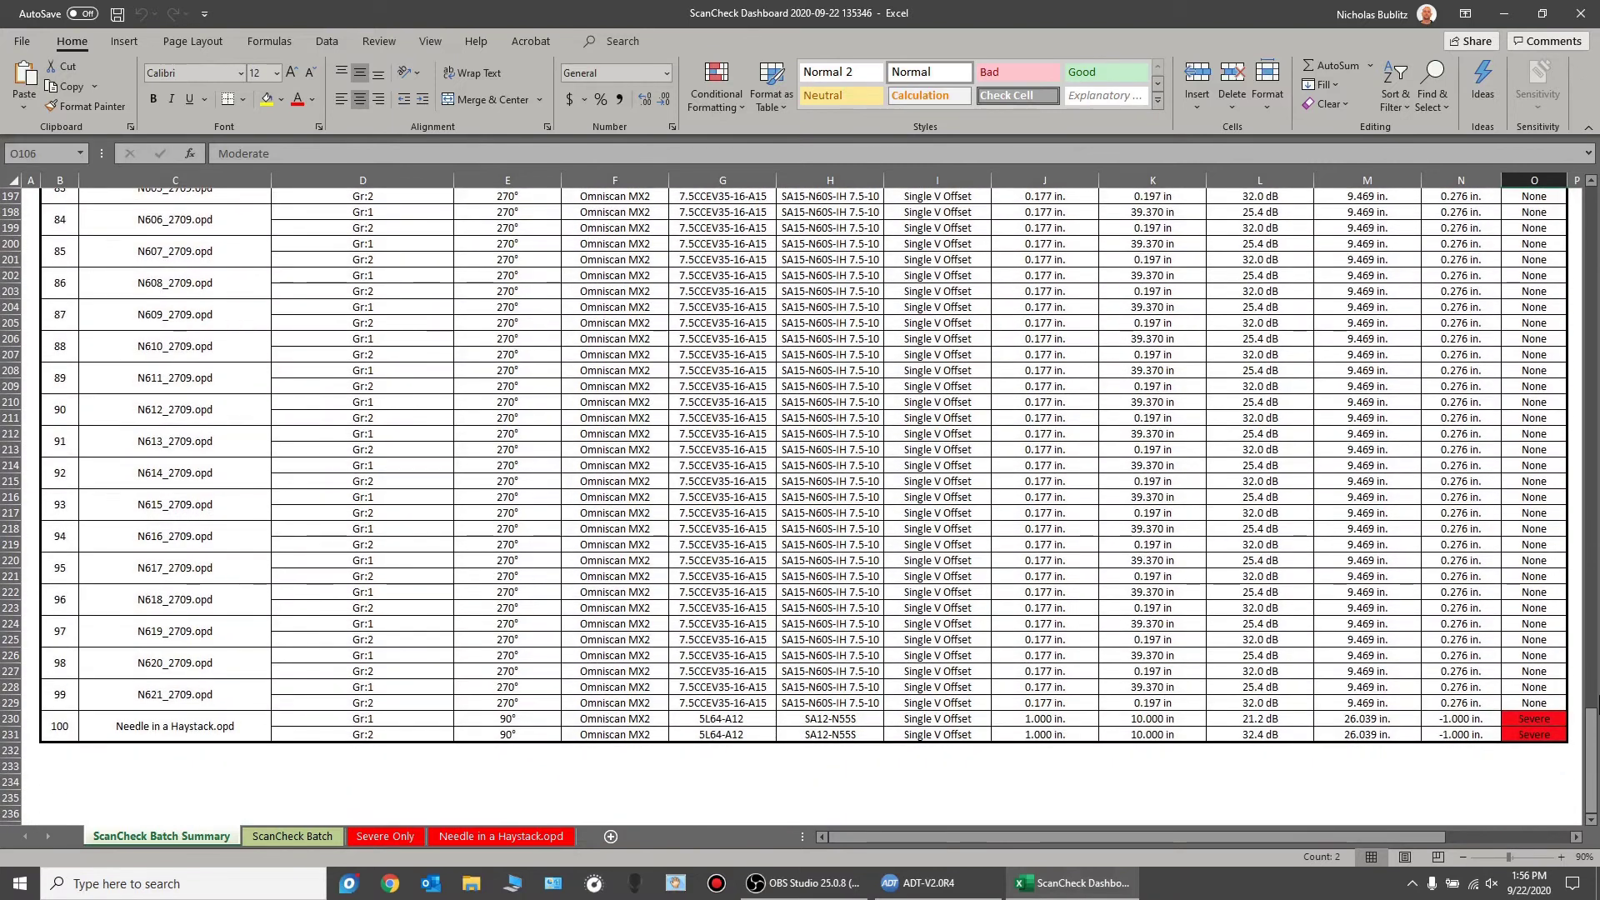
- Inspect the Needle in a Haystack.opd entry's data quality rating and its probe, wedge, weld type and thickness values
left_click(1456, 784)
left_click(235, 739)
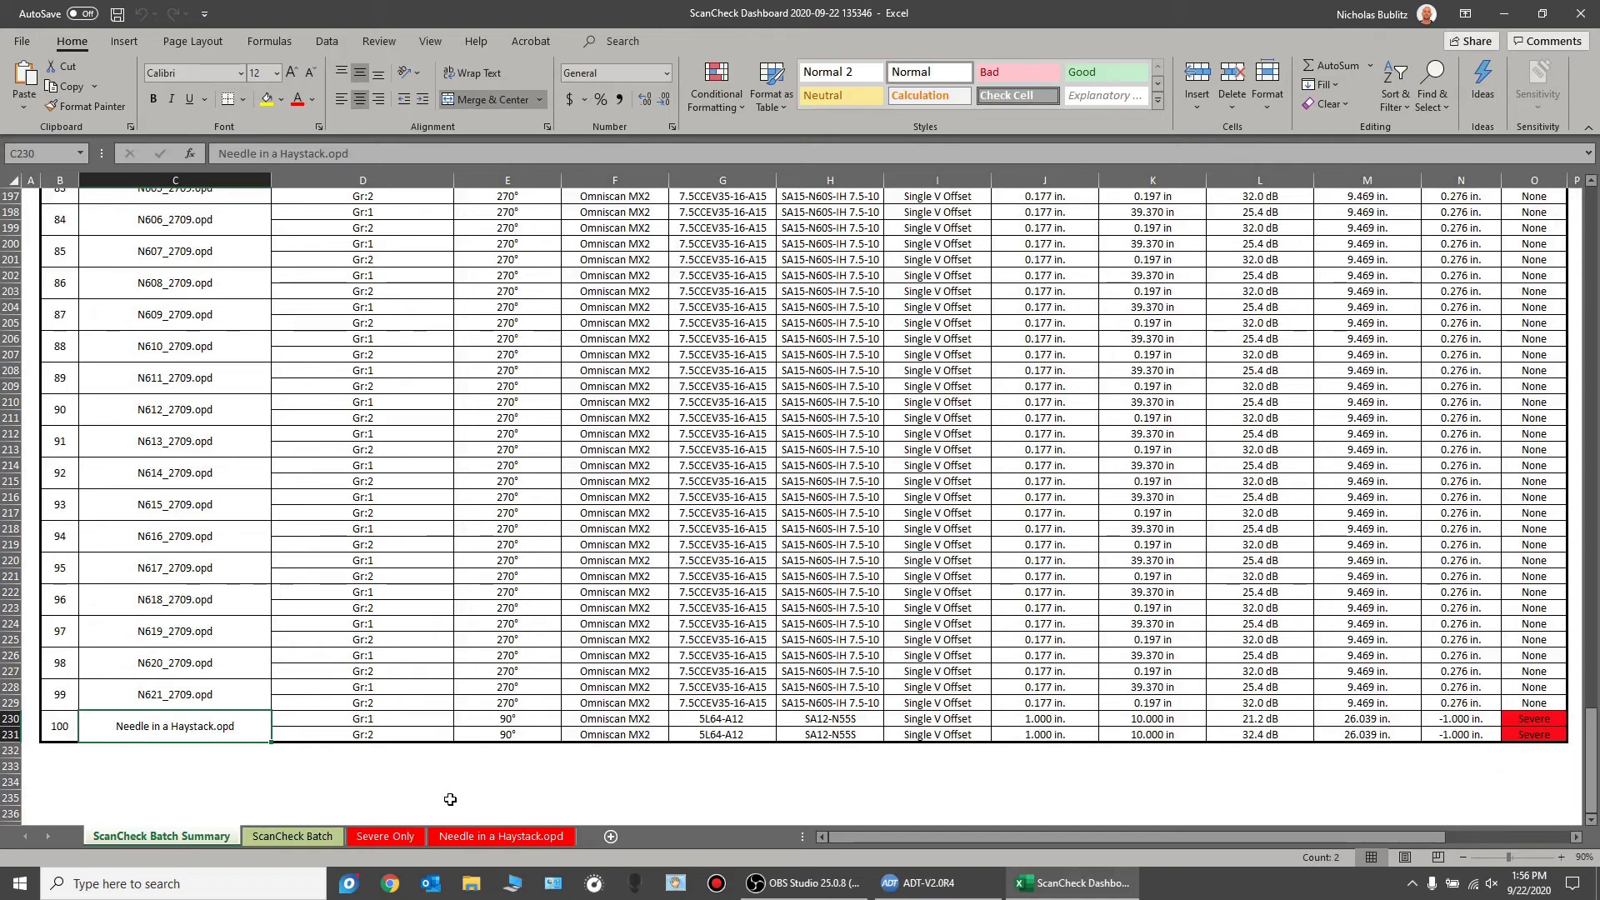
left_click(1241, 797)
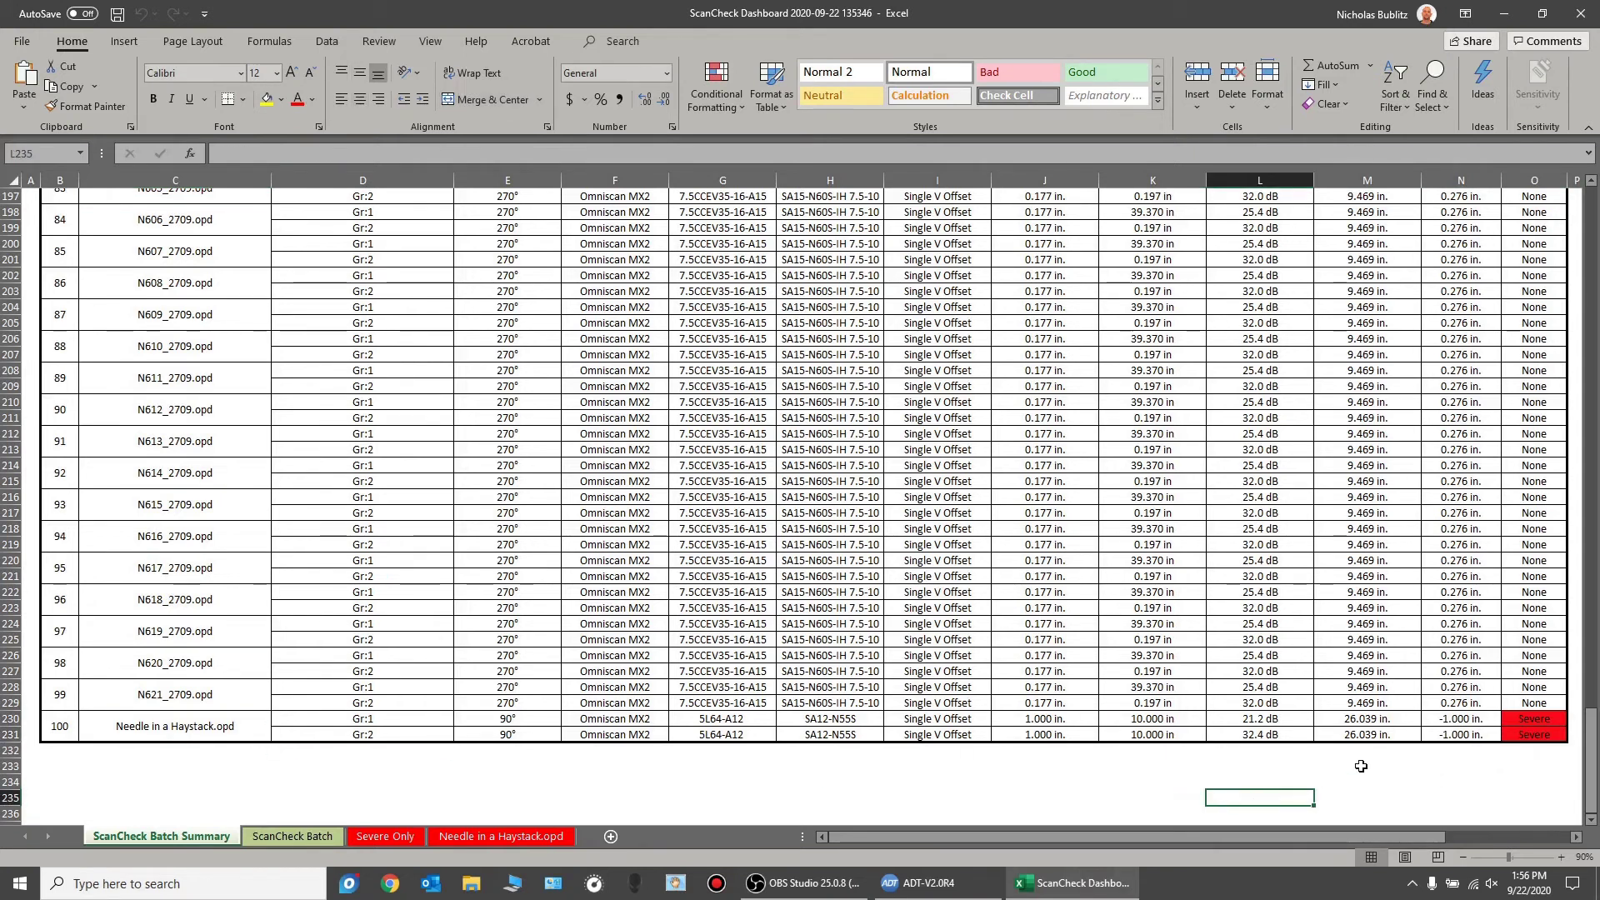
left_click_drag(1507, 716, 1523, 731)
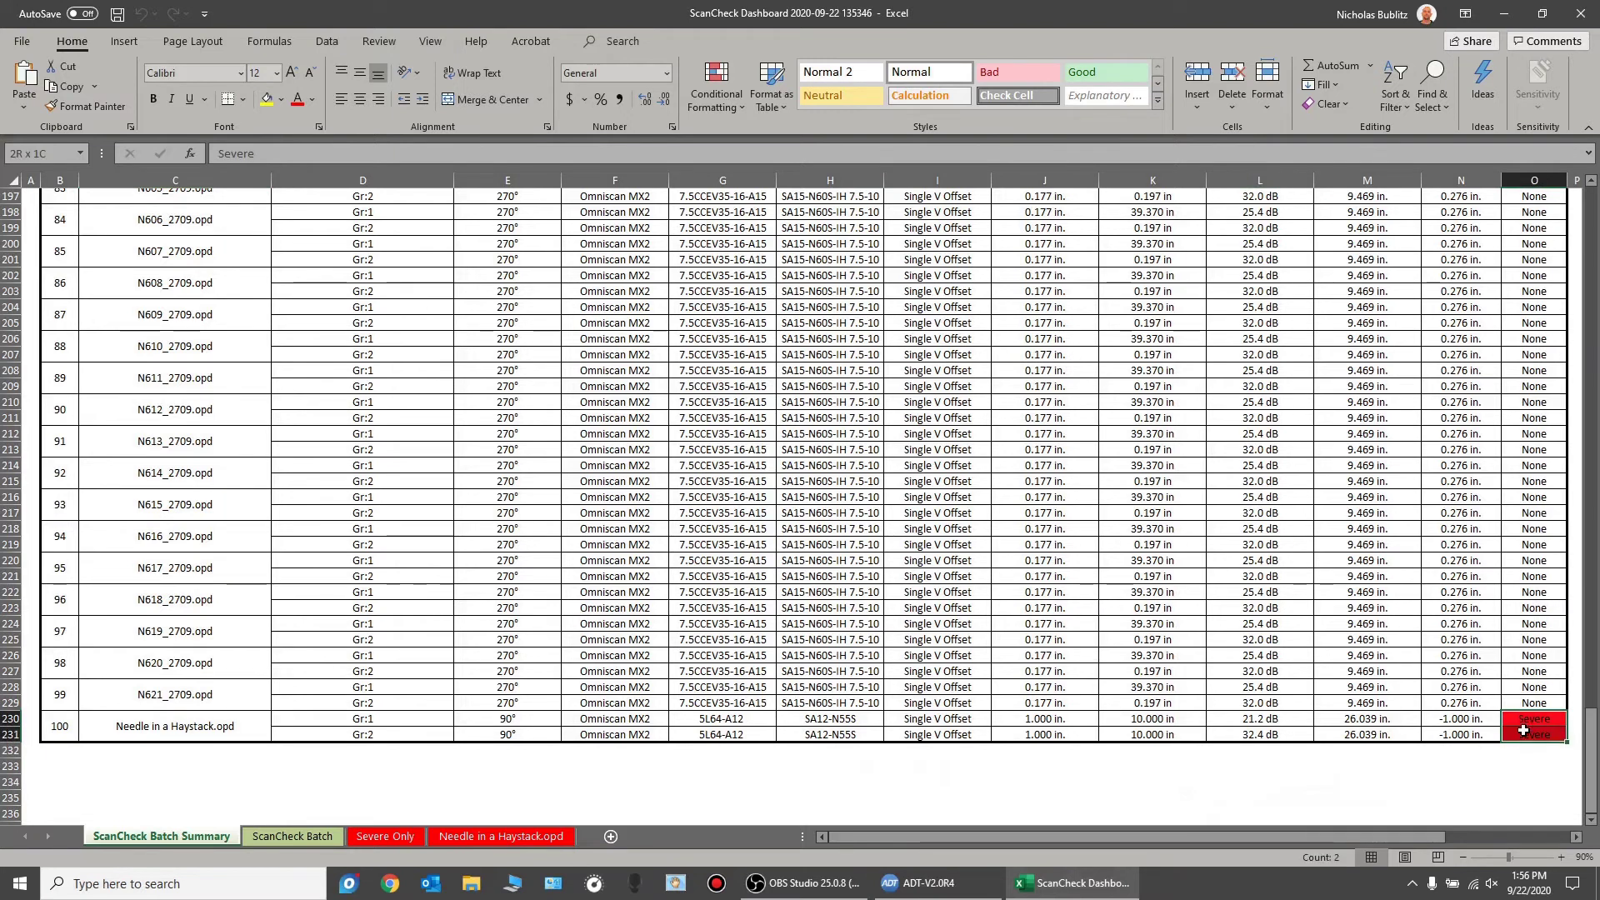
left_click(1298, 762)
left_click_drag(733, 717, 1083, 734)
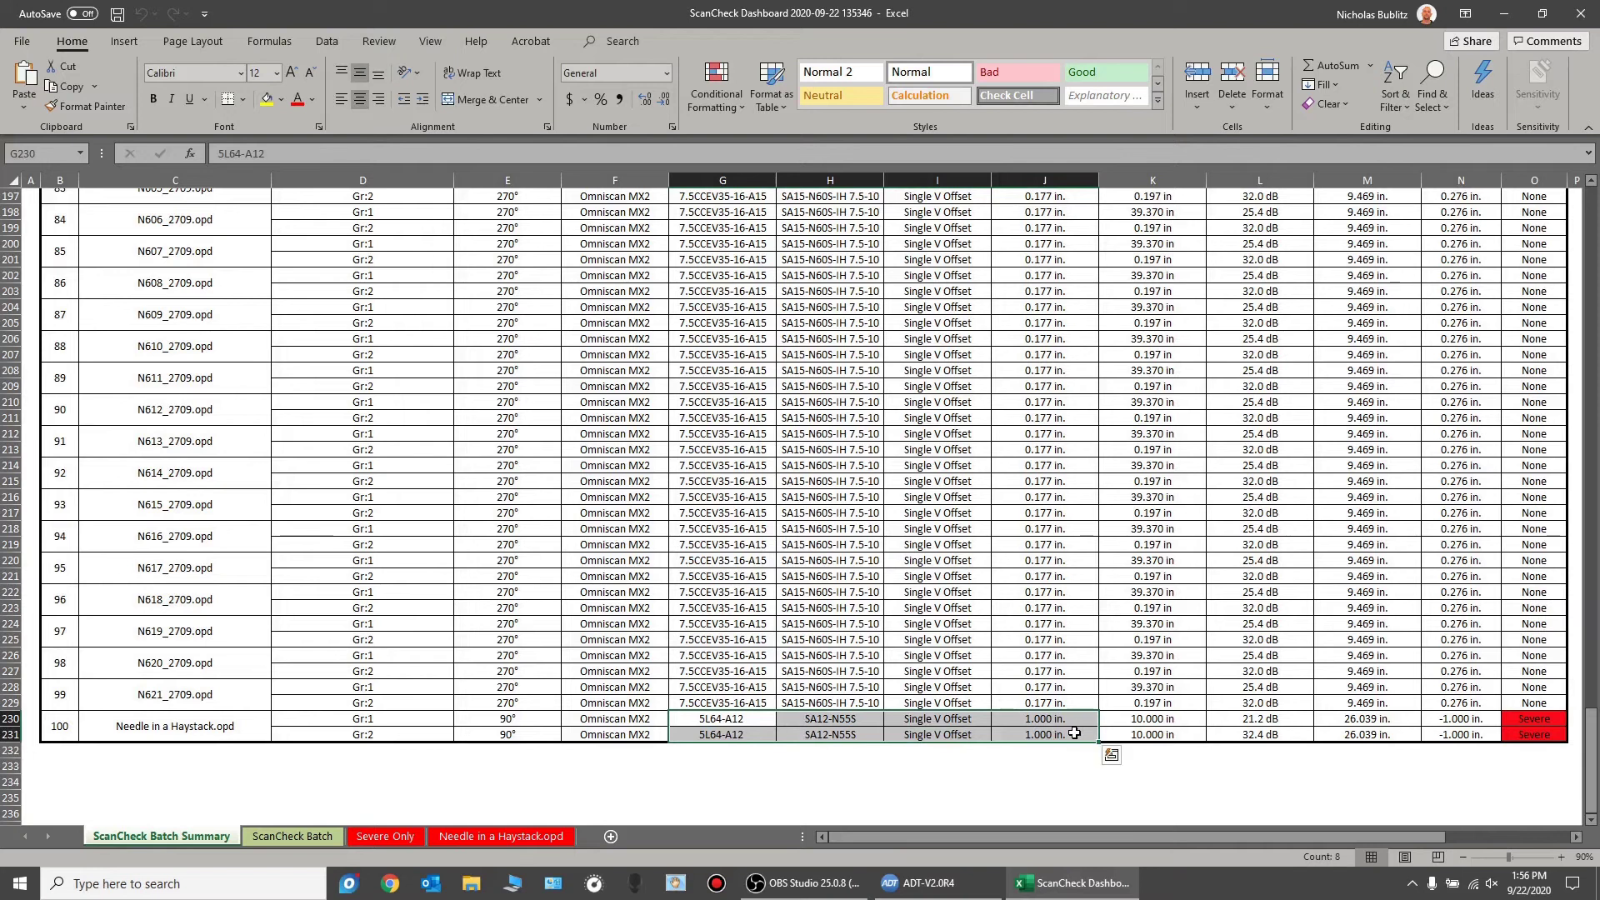
left_click(866, 782)
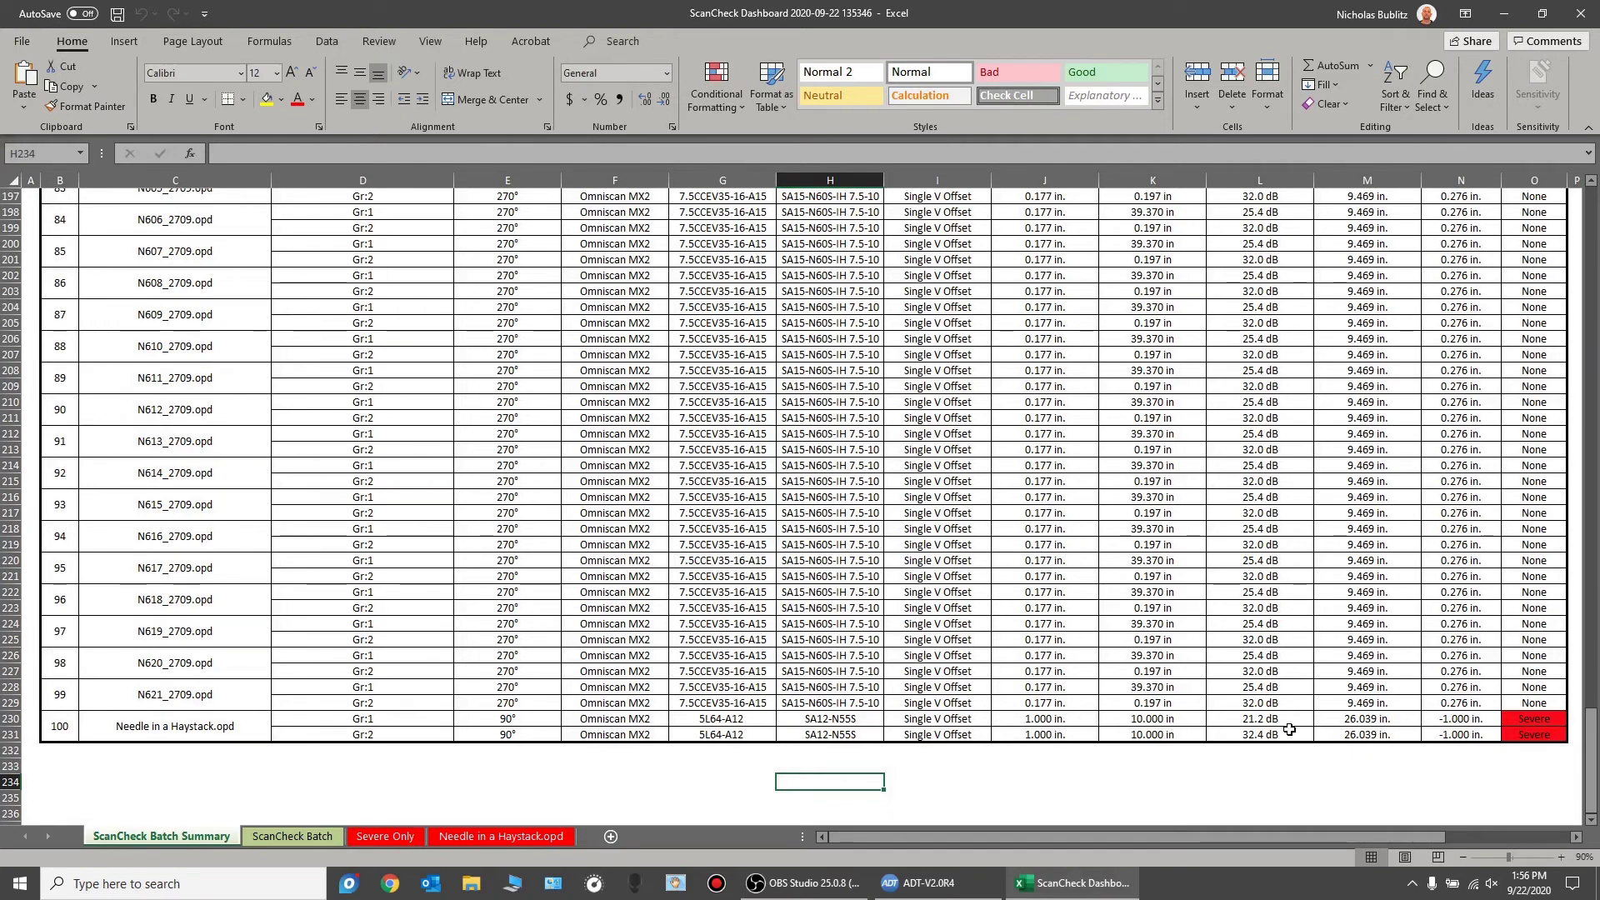
- Compare the probe model, wedge model and thickness of Needle in a Haystack.opd with the files listed above it
left_click(665, 783)
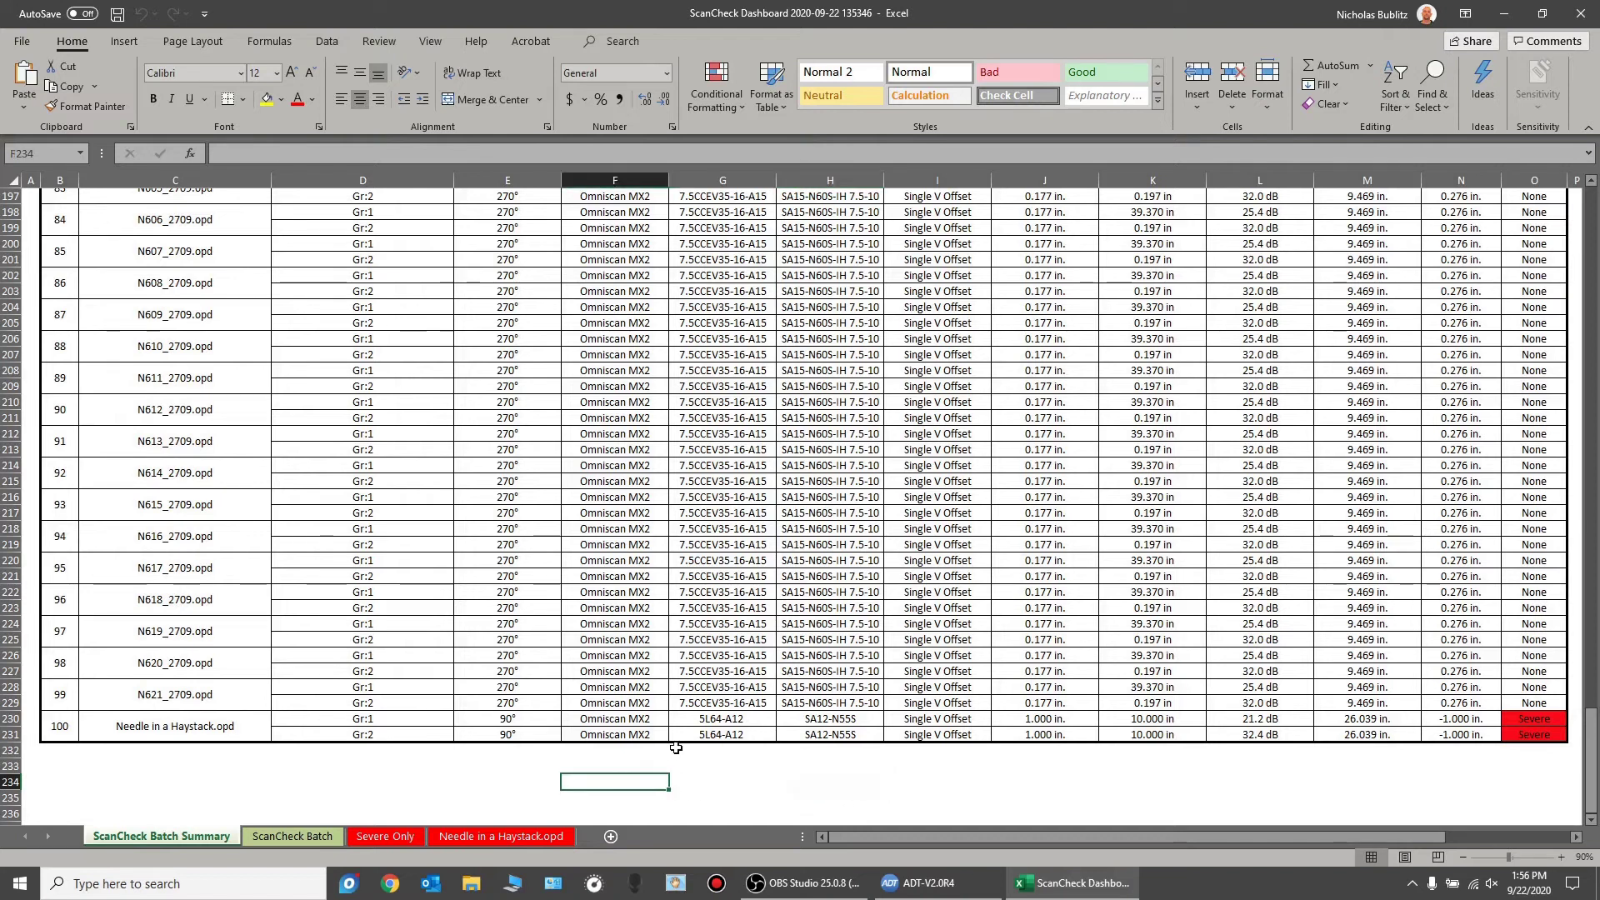
left_click_drag(733, 735, 742, 671)
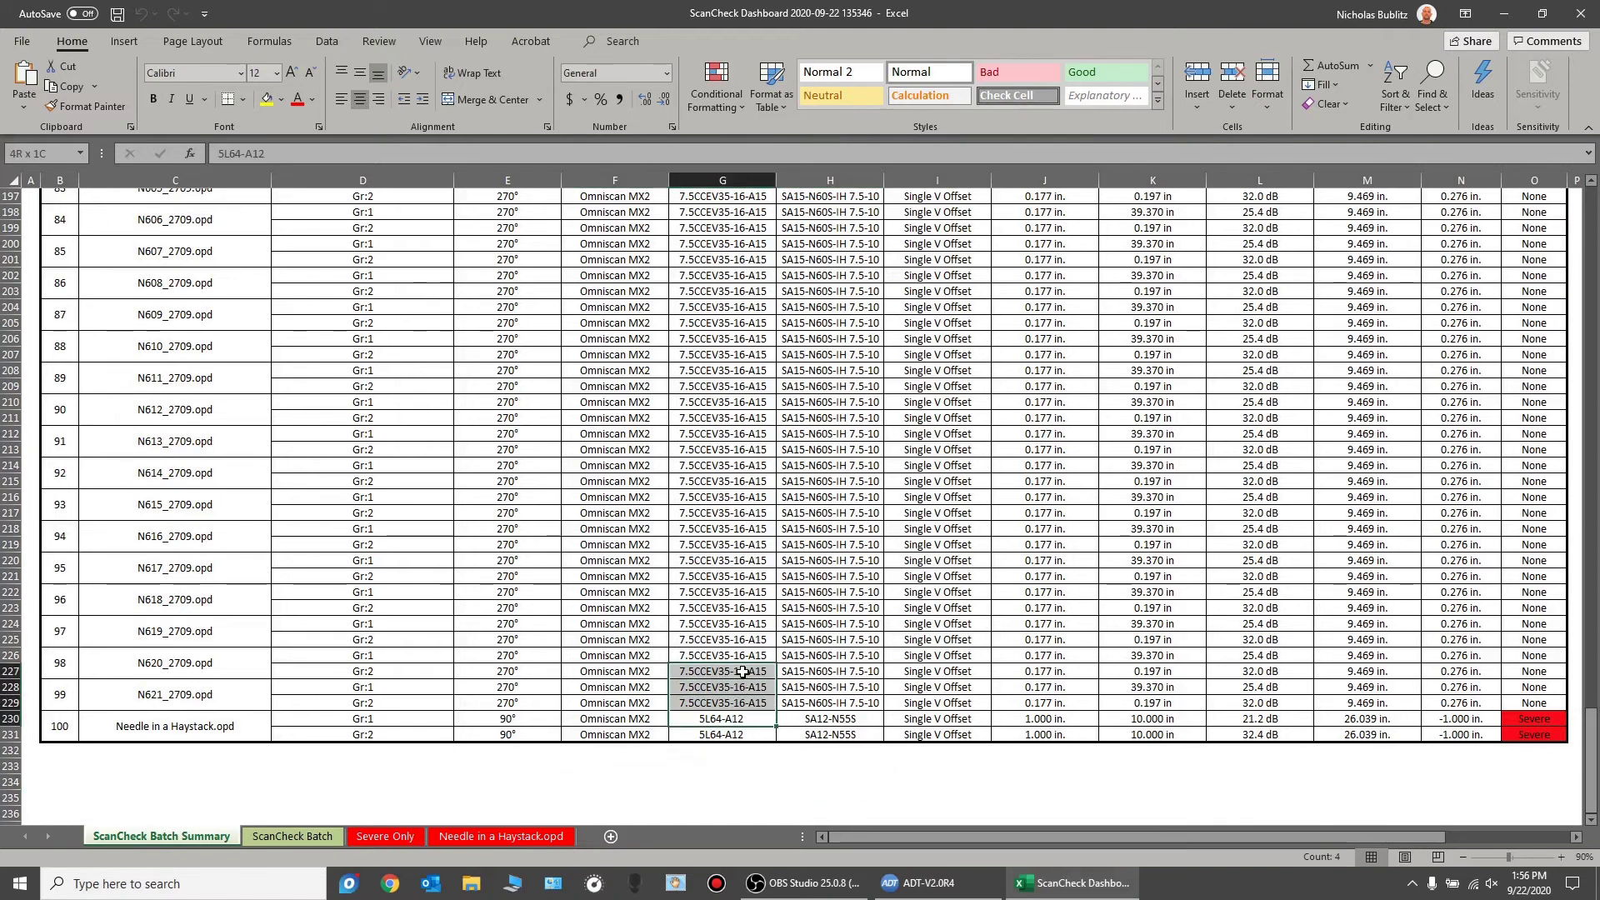
left_click_drag(754, 386, 1424, 577)
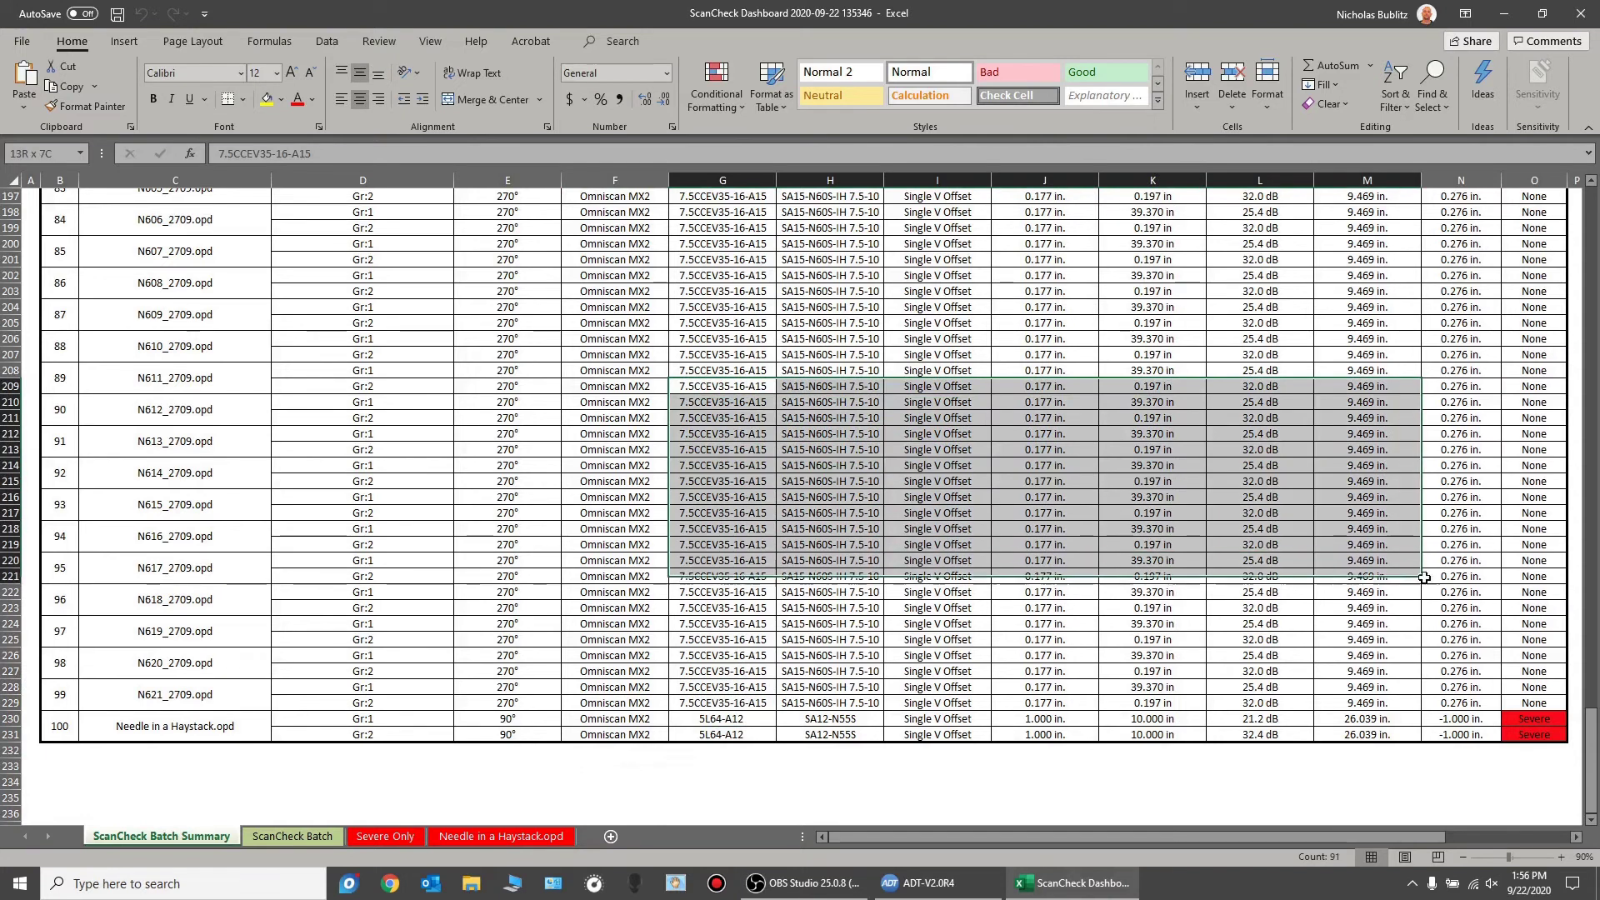
left_click(1307, 780)
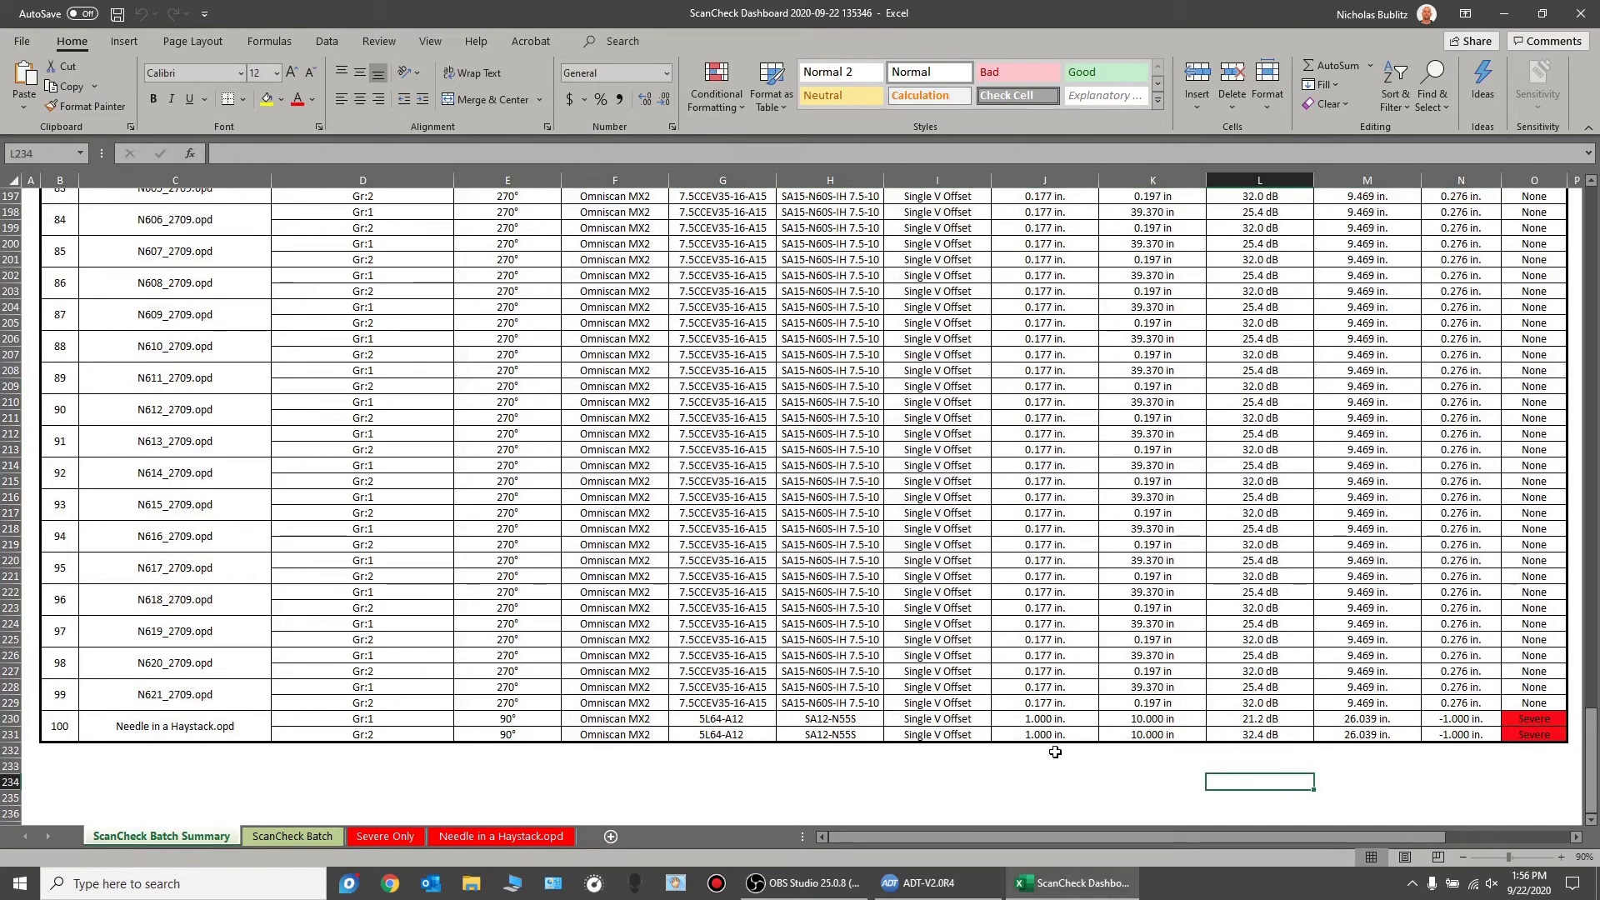
left_click_drag(744, 715, 830, 735)
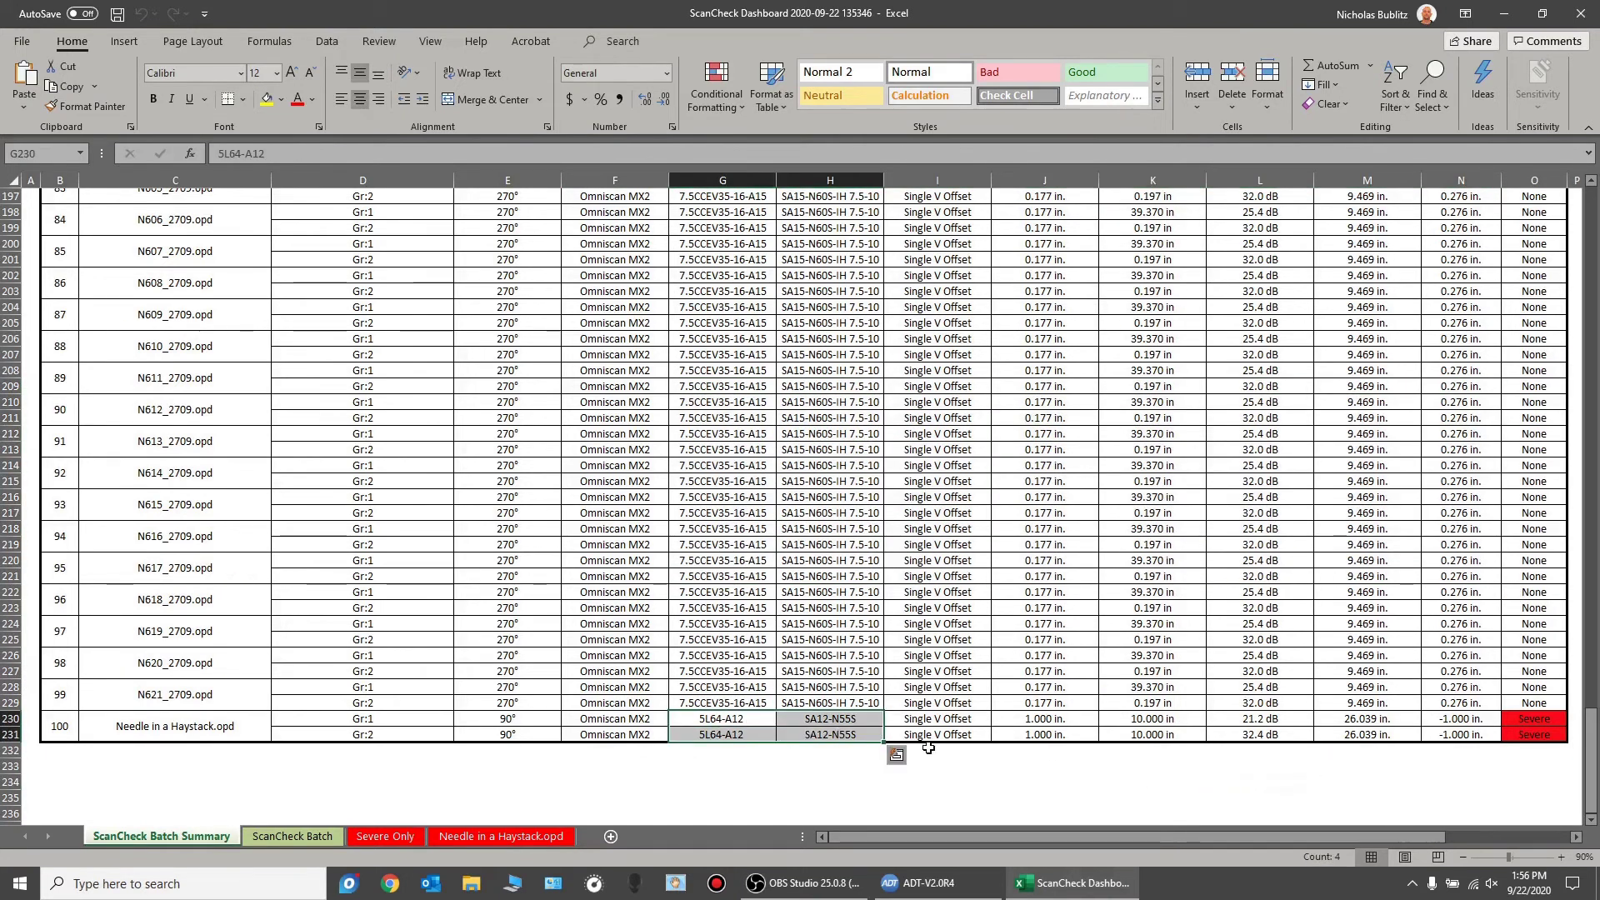
left_click_drag(1010, 719, 1012, 734)
left_click(1110, 754)
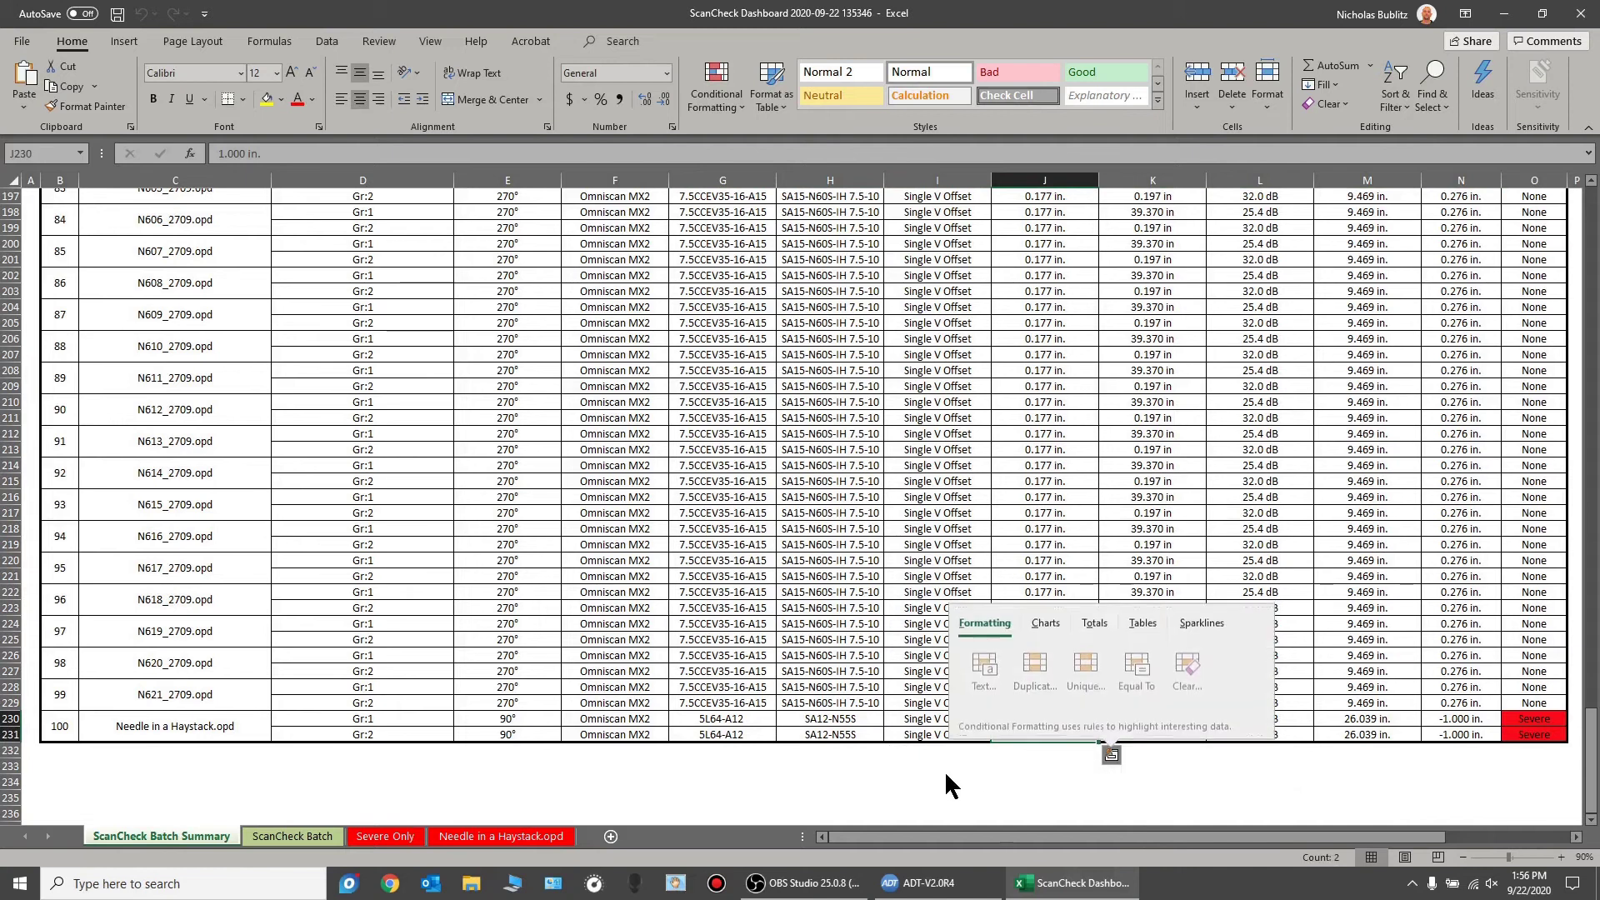
left_click(849, 783)
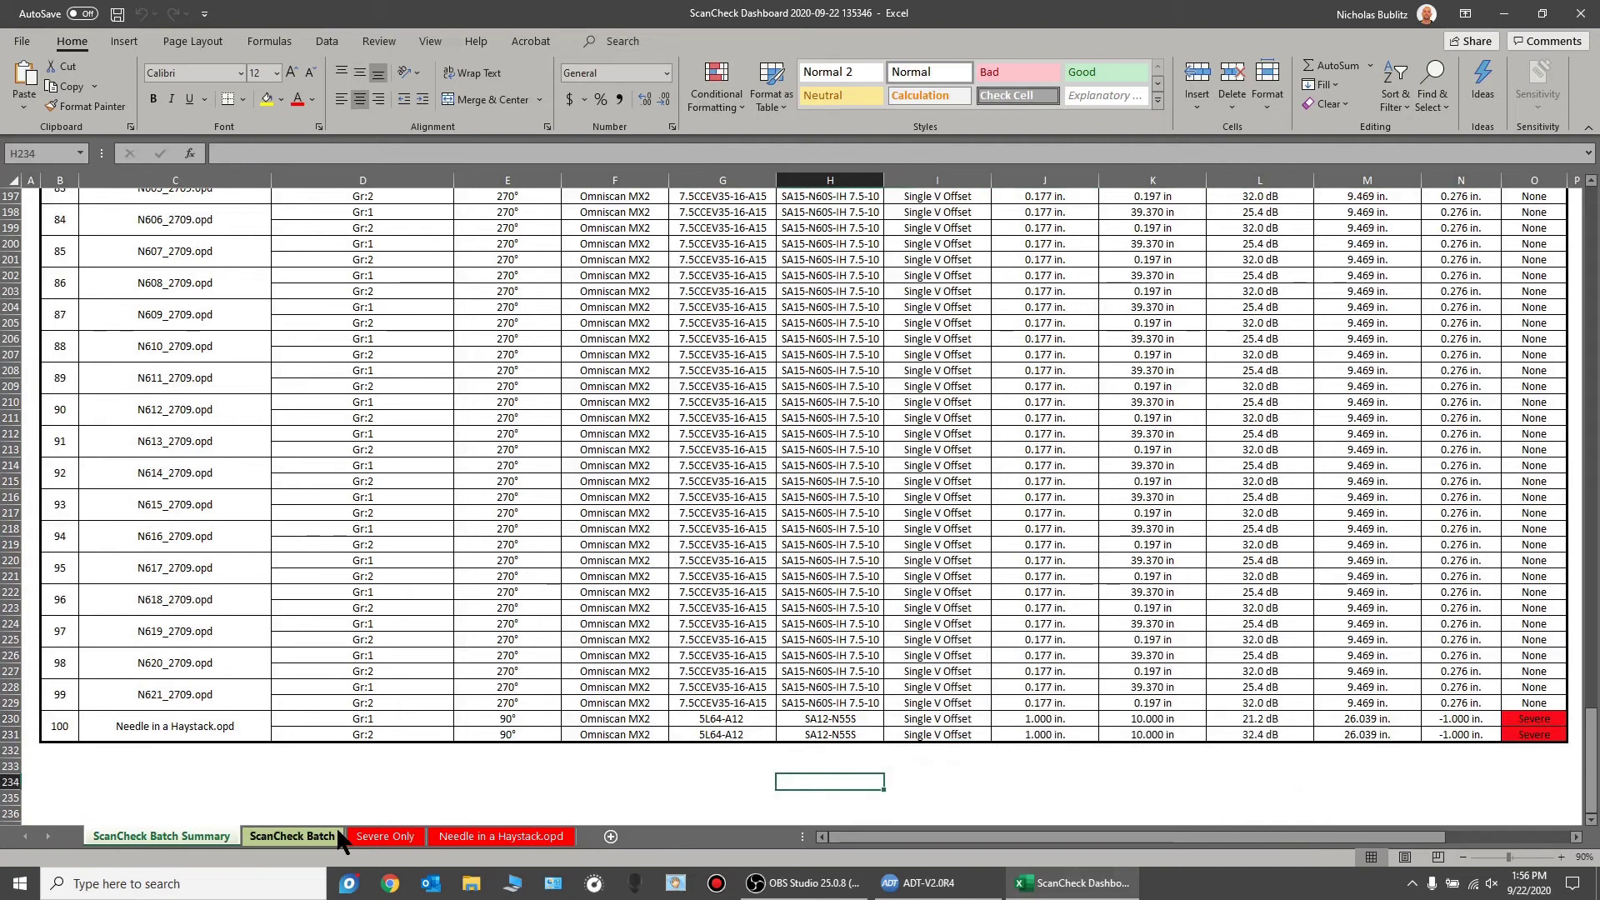
- Open the ScanCheck Batch sheet and examine its weld, probe and wedge details across to the Manufacturer Recommended Sweep column
scroll(313, 829, "up", 20)
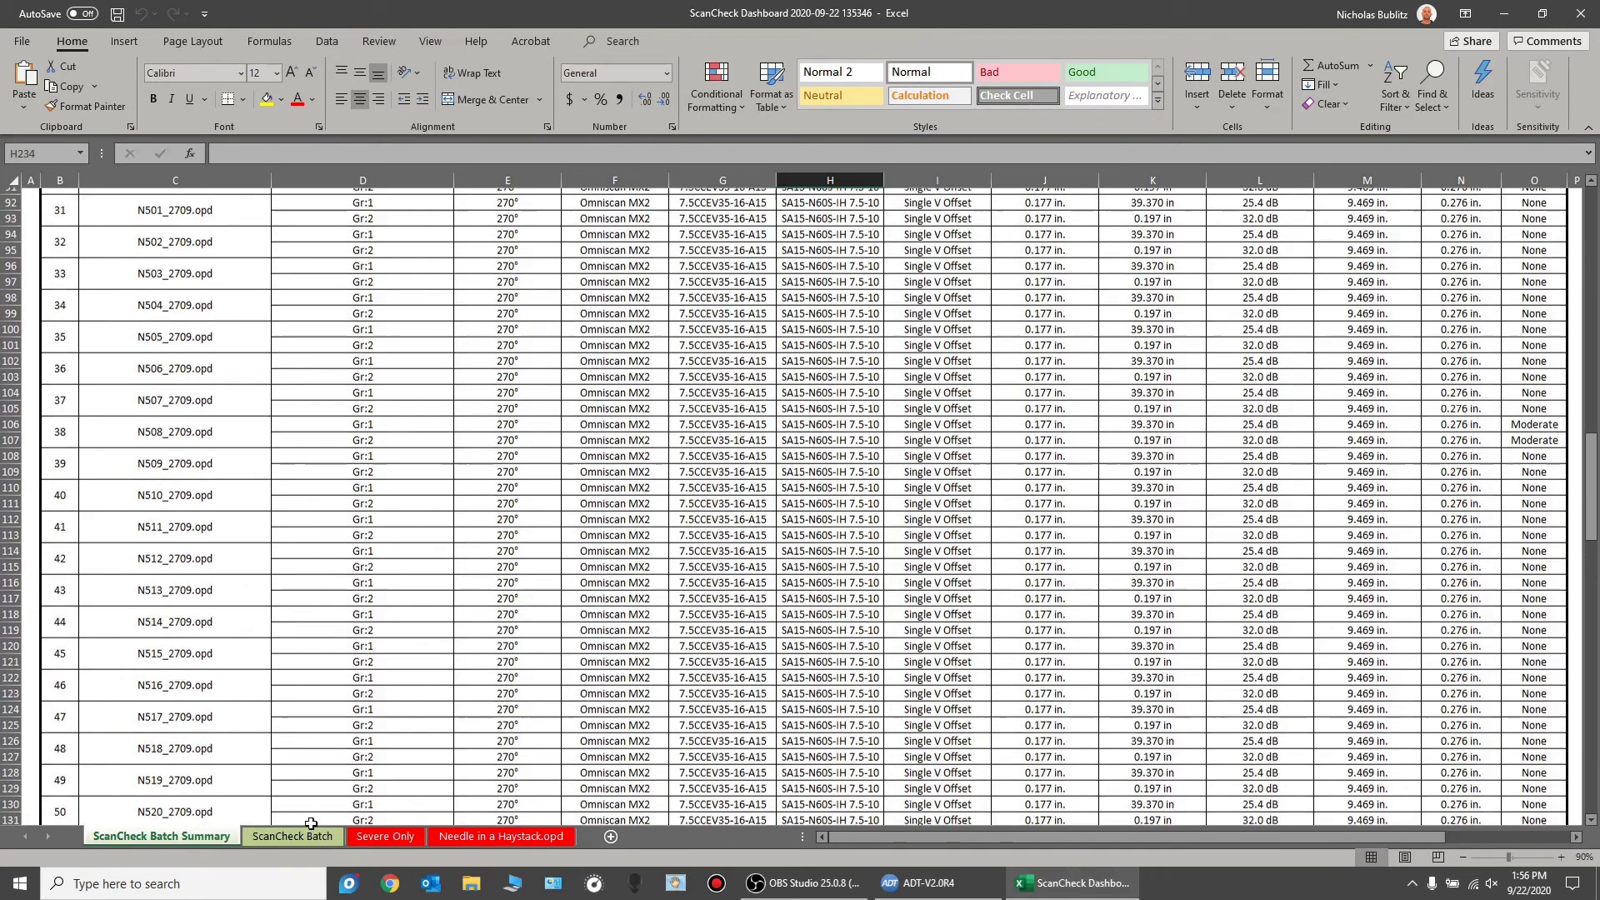
scroll(311, 823, "up", 18)
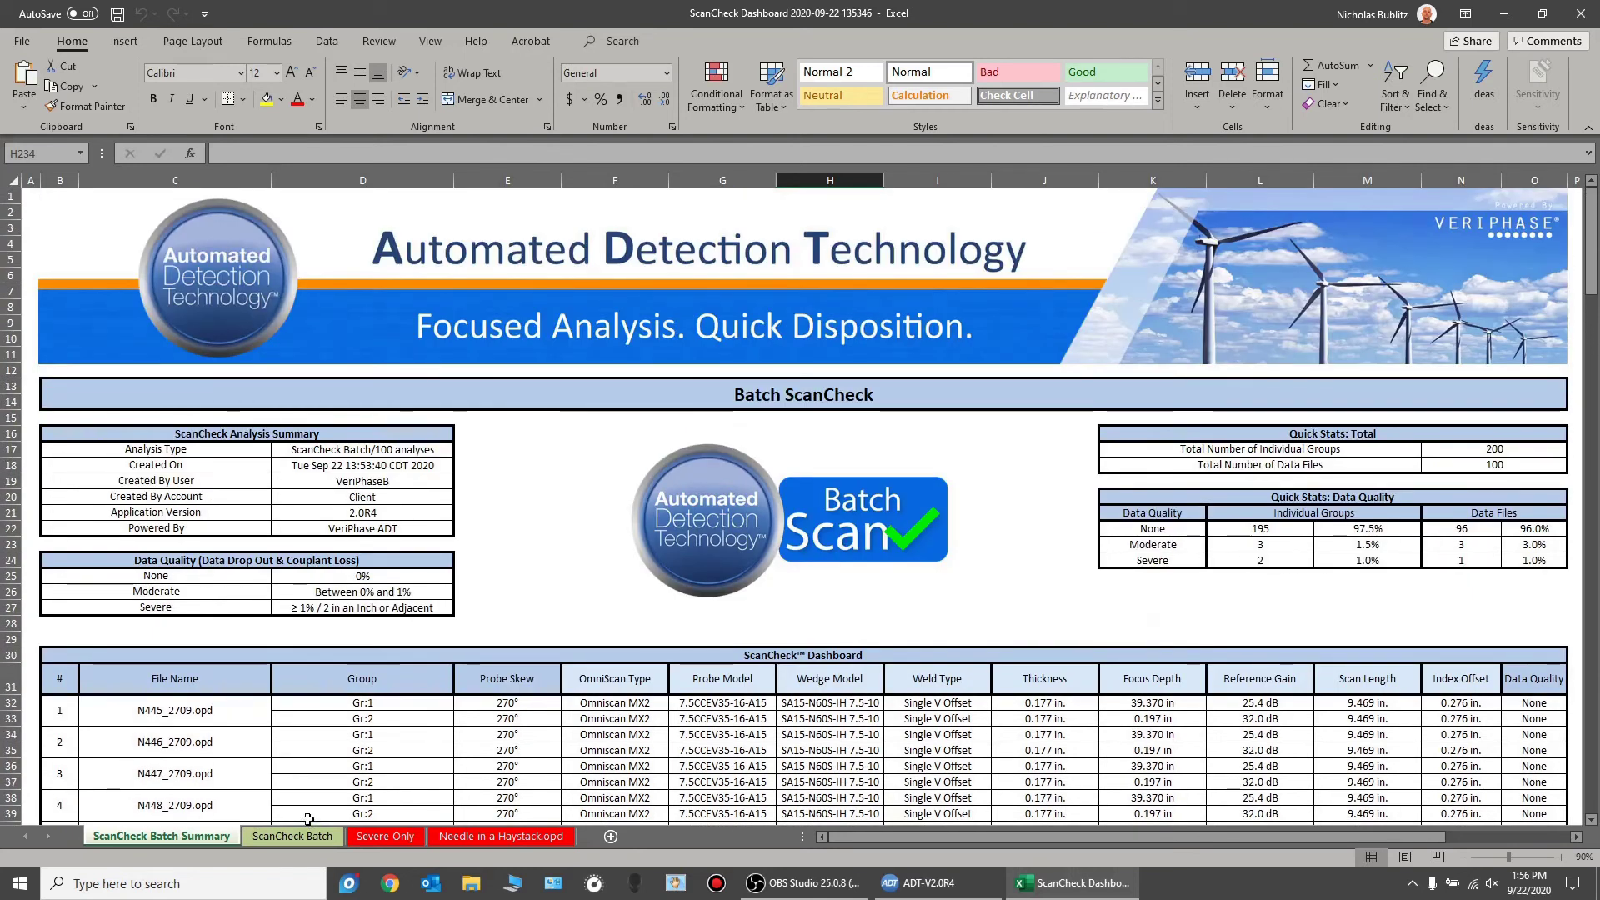
left_click(262, 837)
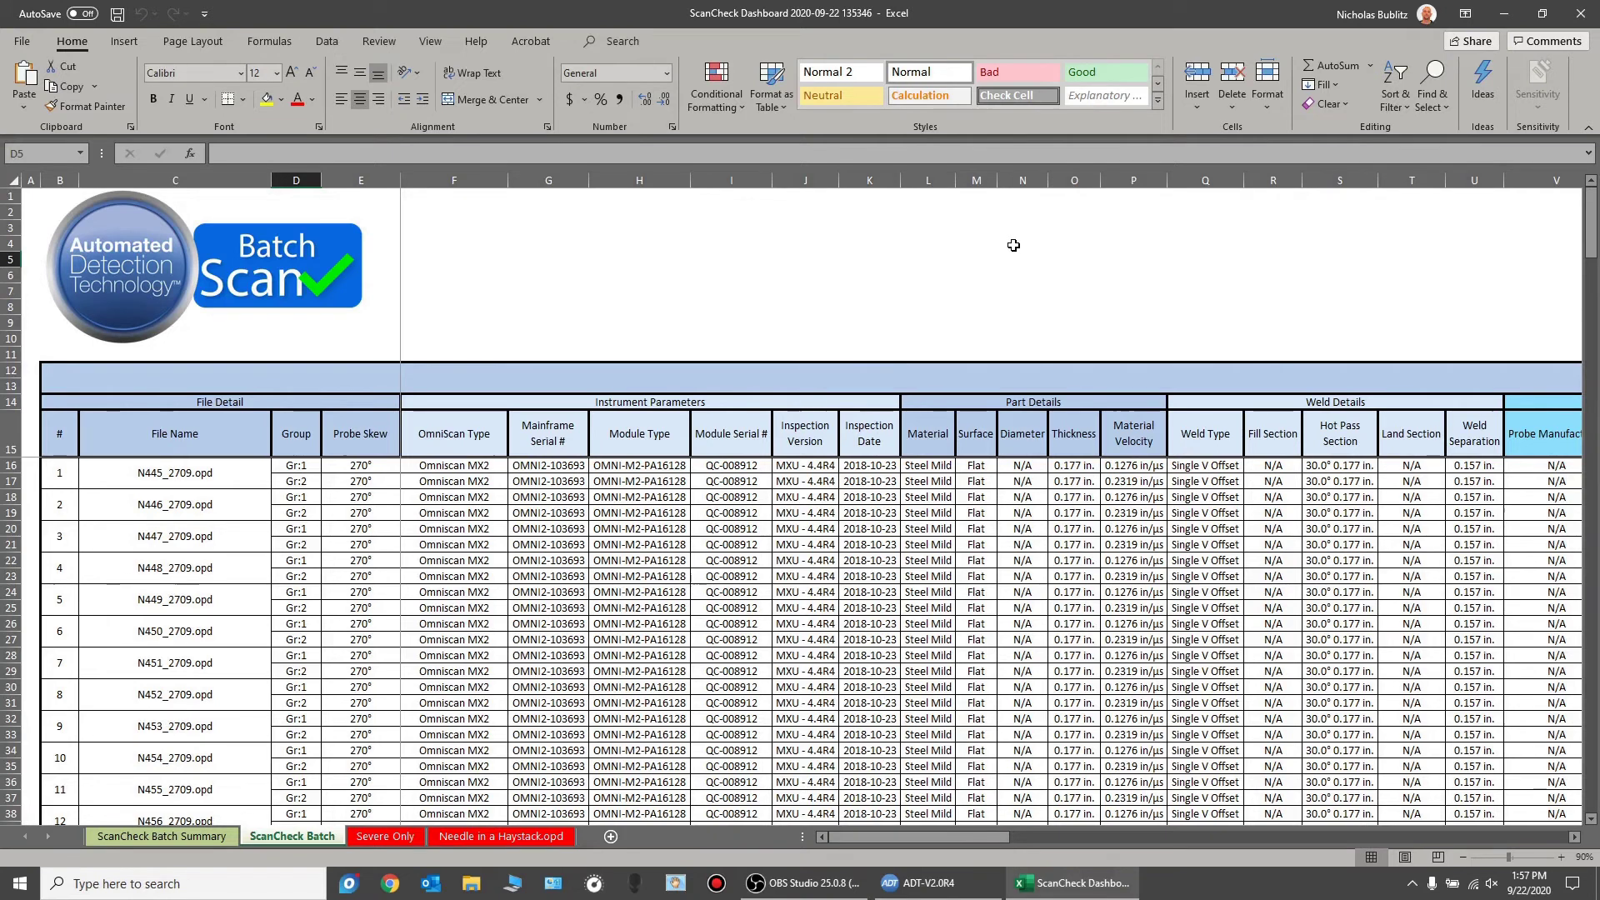
left_click_drag(905, 843, 947, 837)
left_click_drag(947, 840, 1037, 840)
left_click_drag(983, 495, 991, 623)
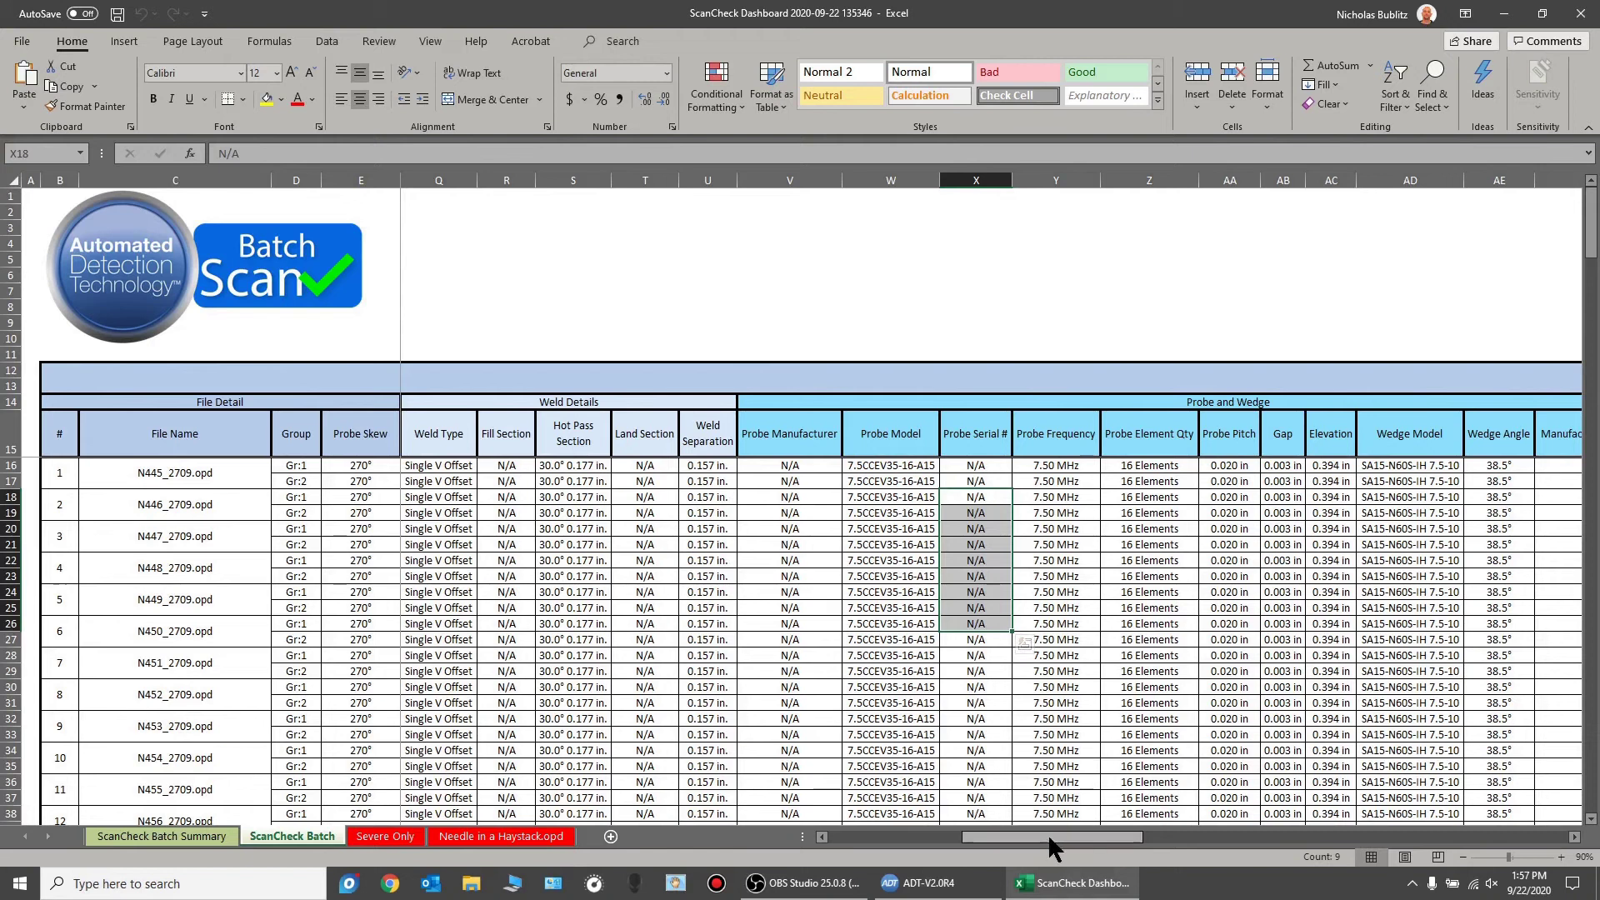
left_click_drag(1049, 837, 1166, 831)
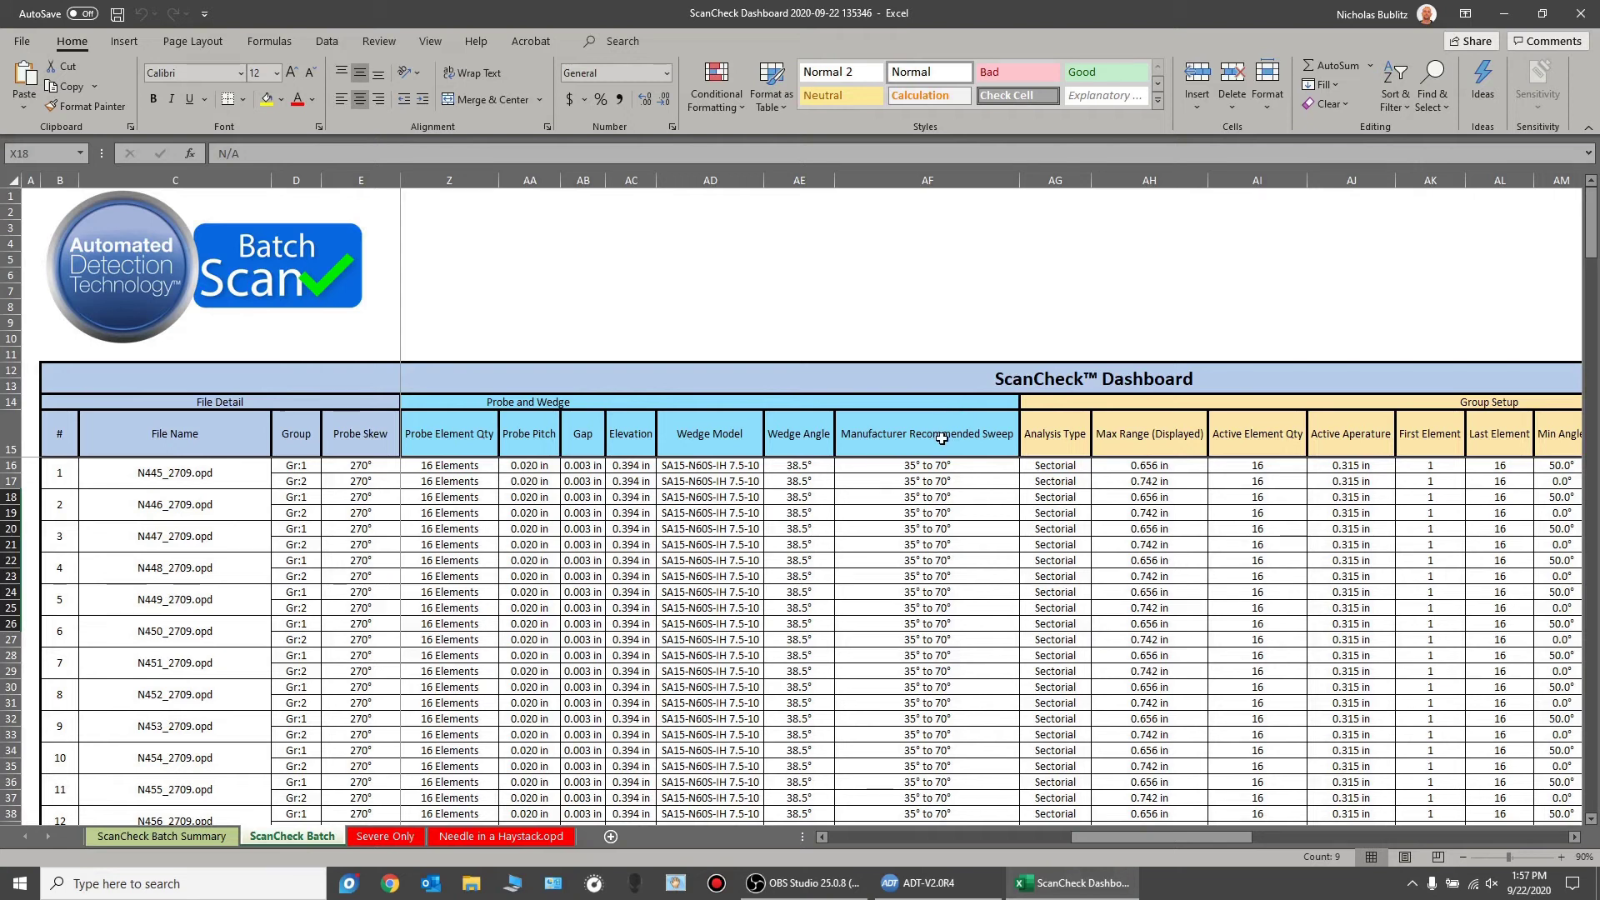
left_click(939, 463)
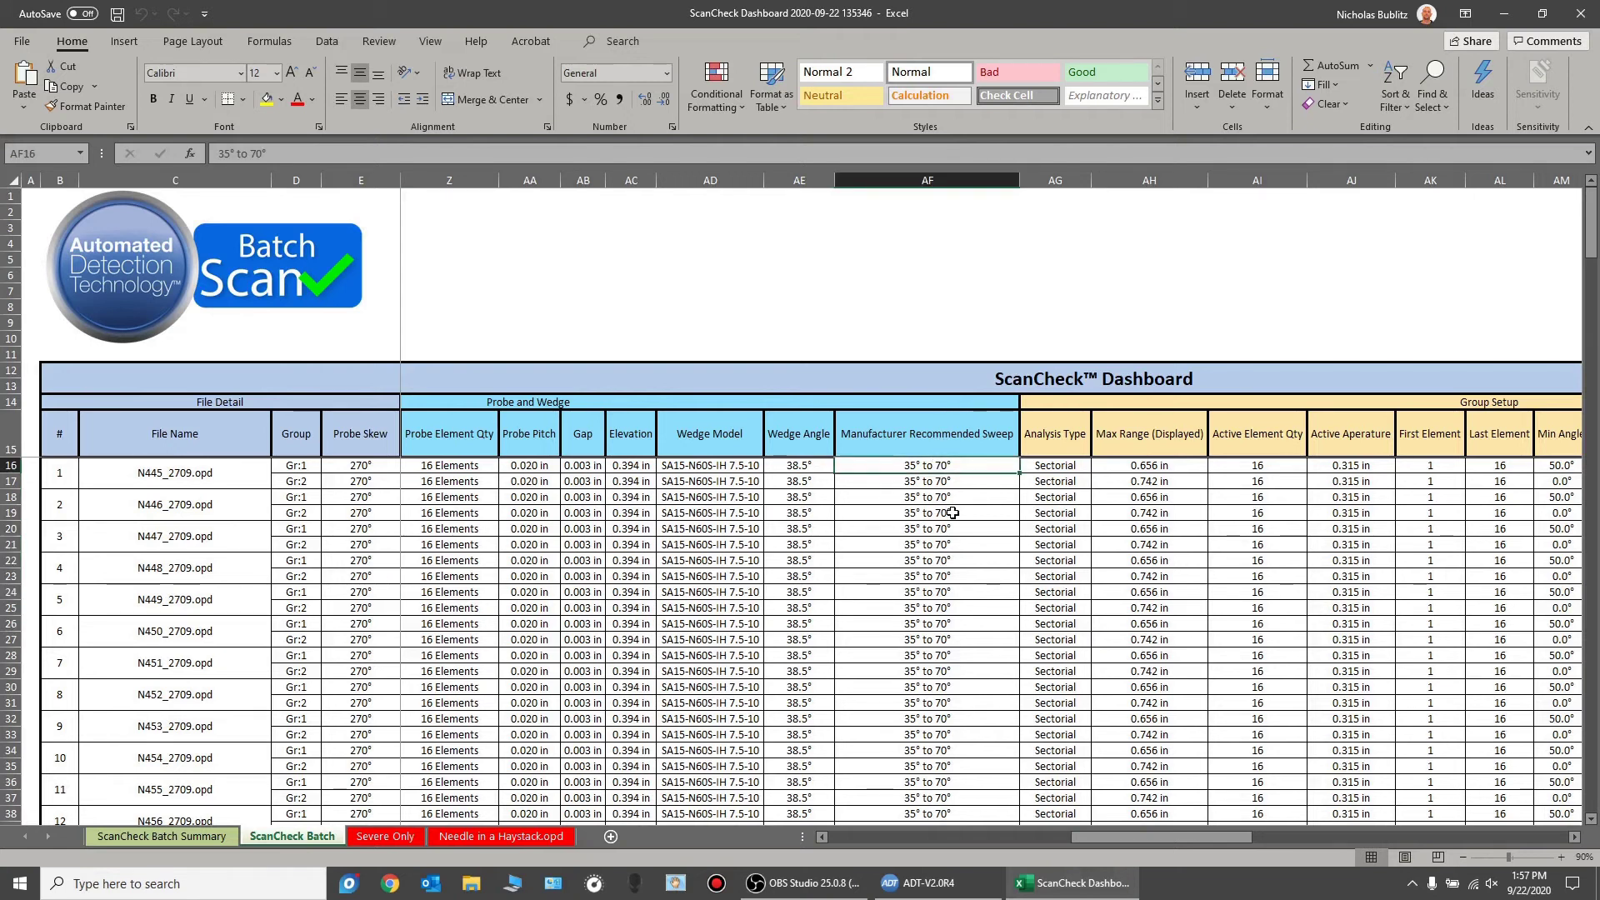
- Examine the instrument, part and weld details on the ScanCheck Batch sheet for every file down to Needle in a Haystack.opd
left_click_drag(1102, 837, 855, 833)
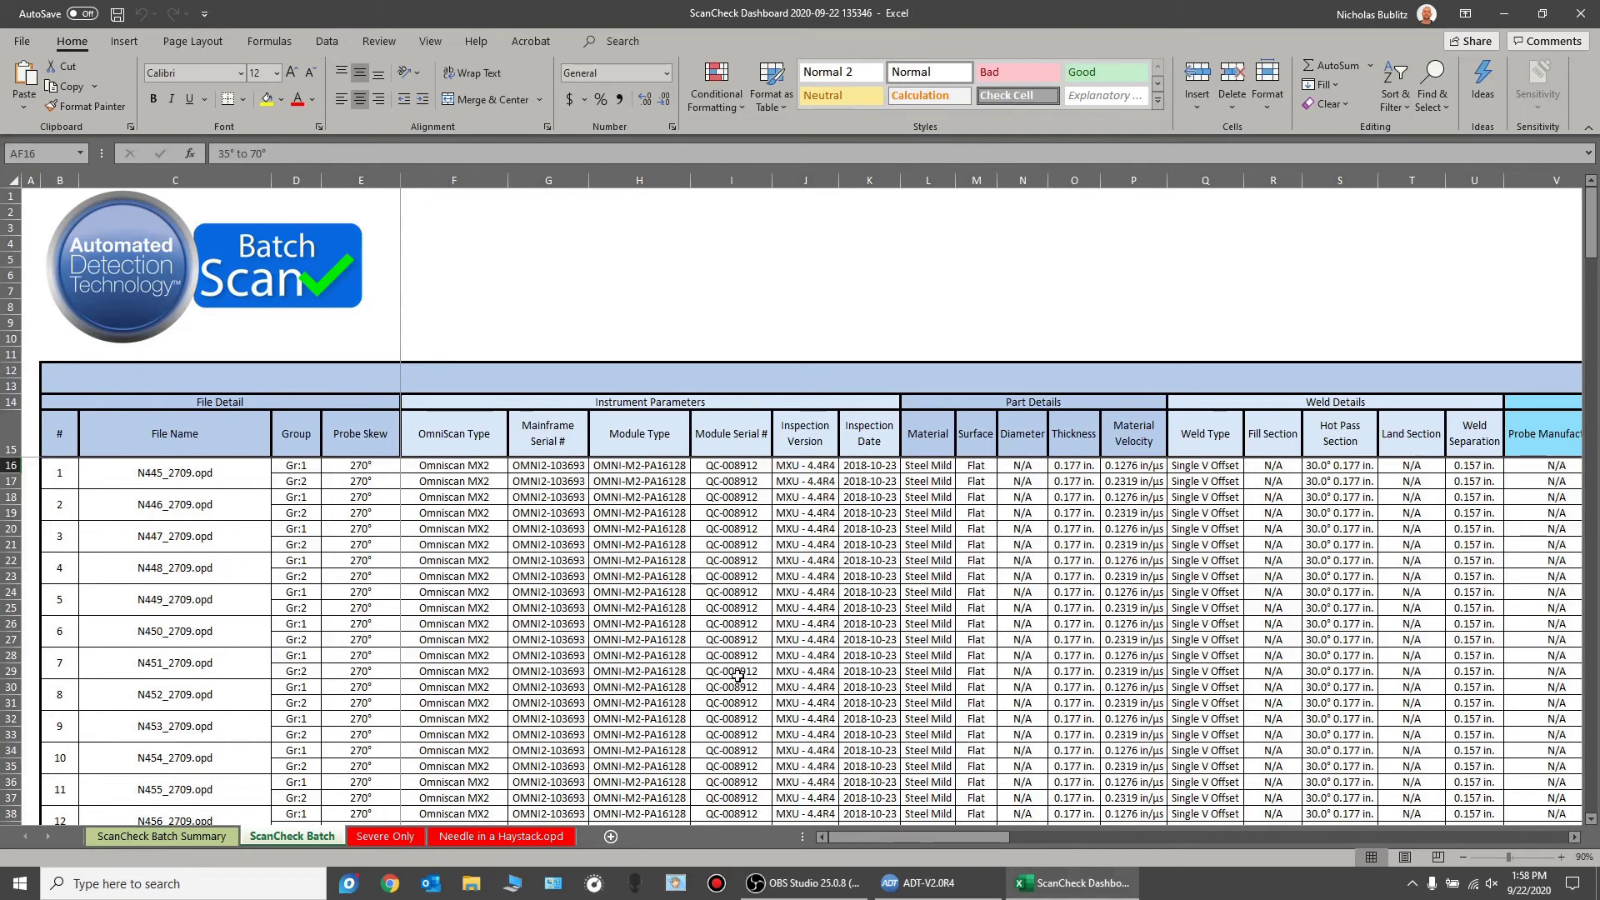
scroll(1060, 576, "down", 9)
scroll(1056, 576, "down", 9)
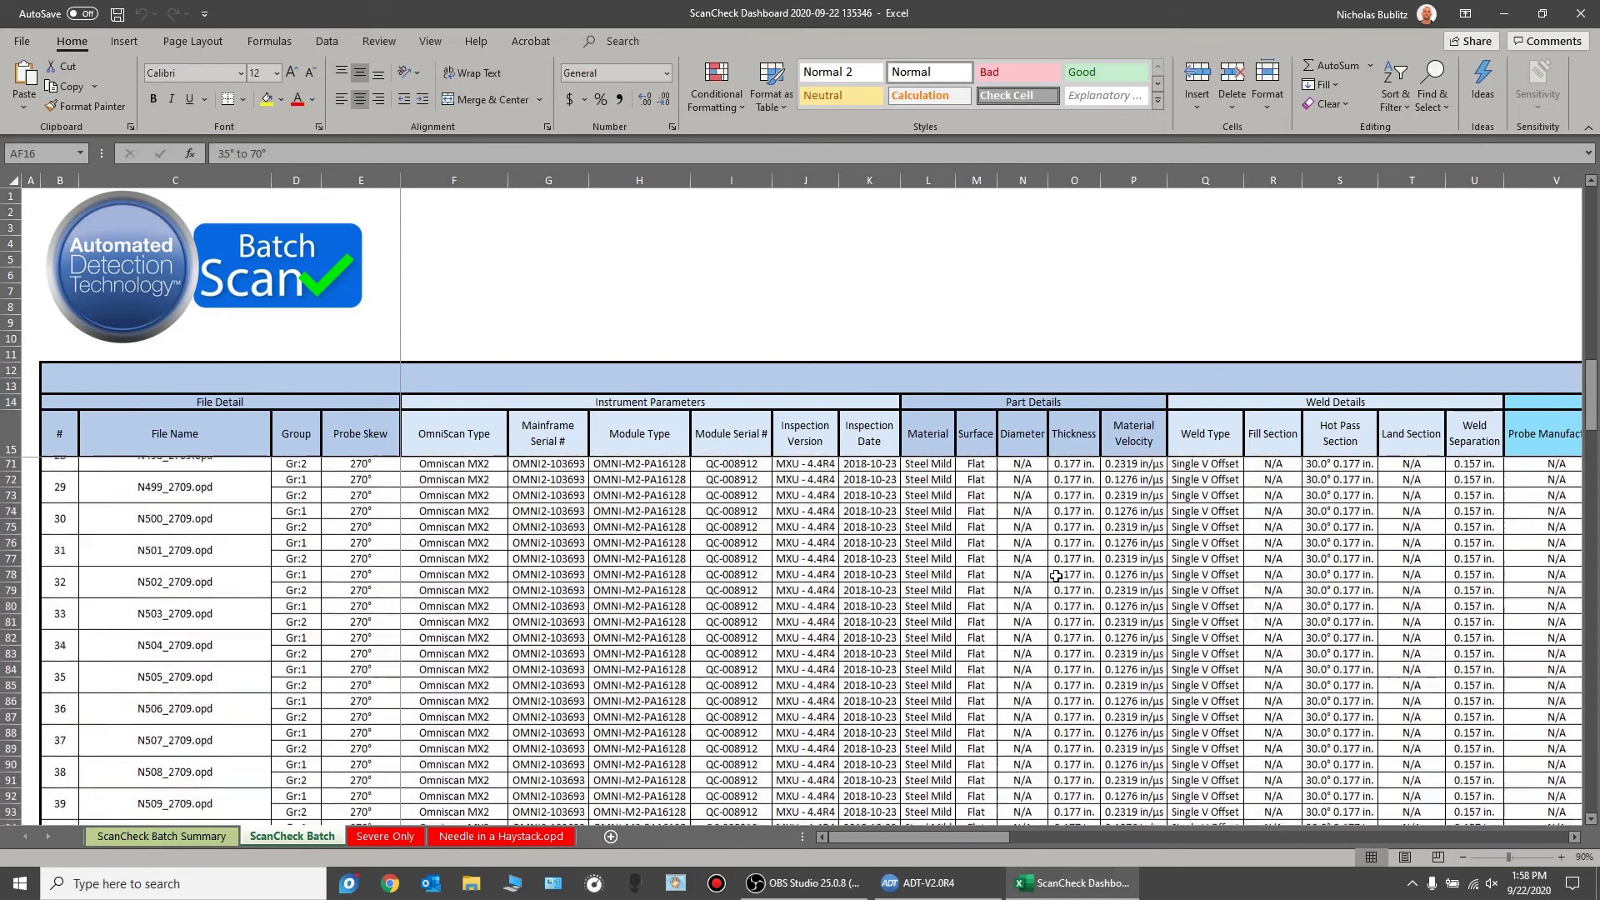
scroll(1056, 576, "down", 20)
scroll(1055, 576, "down", 20)
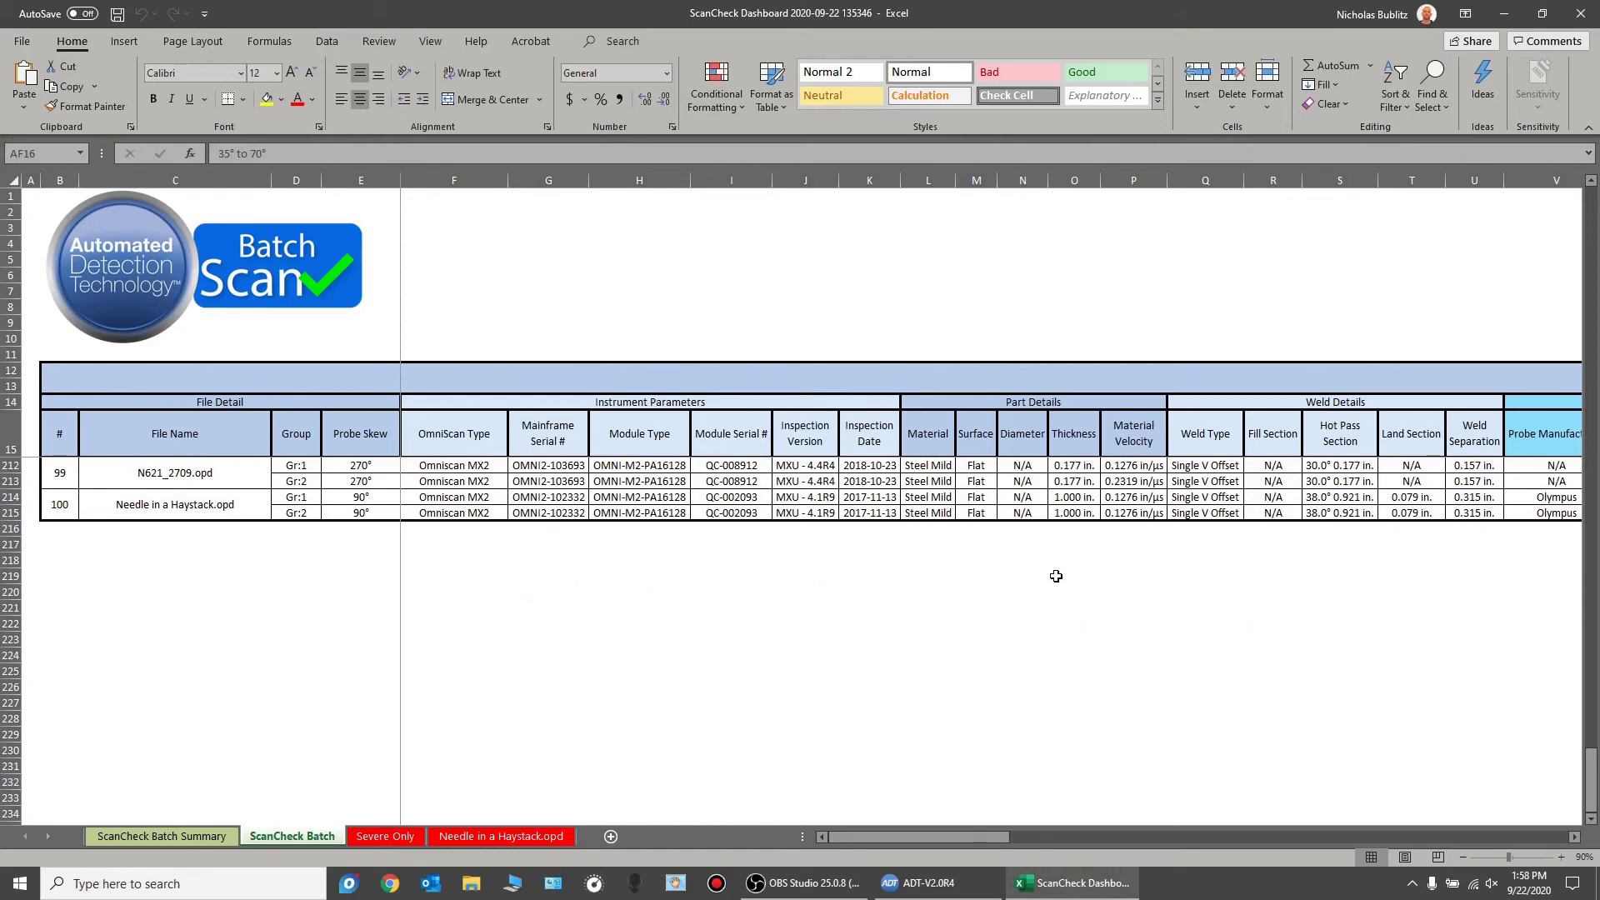
scroll(1056, 576, "up", 20)
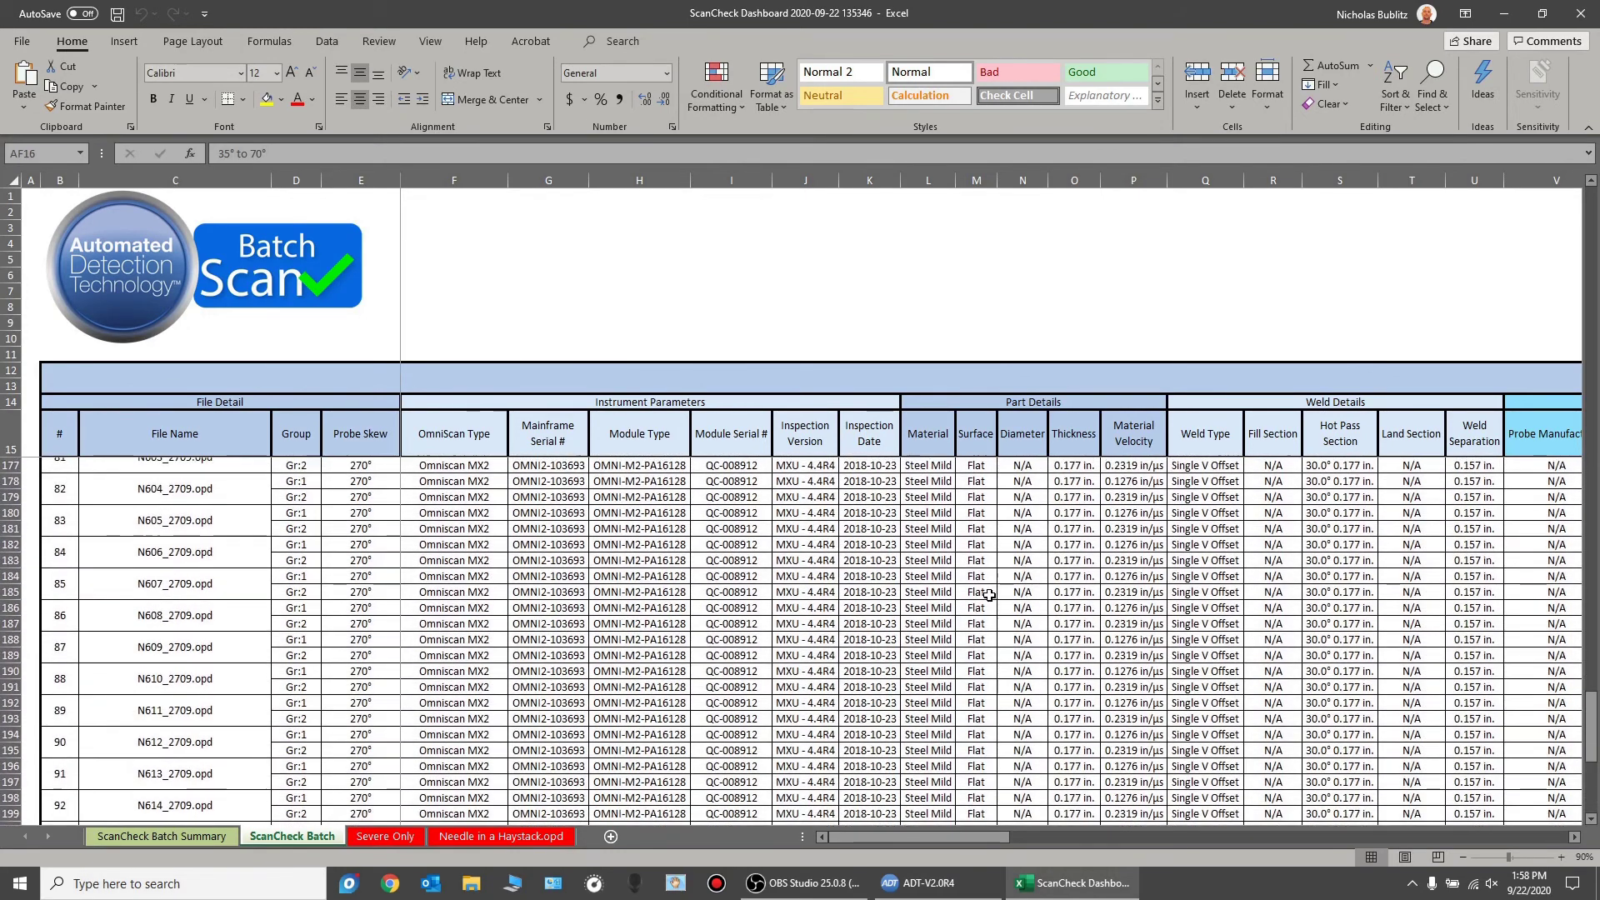
- Open the Severe Only sheet and check the data quality rating of its listed file
left_click(388, 833)
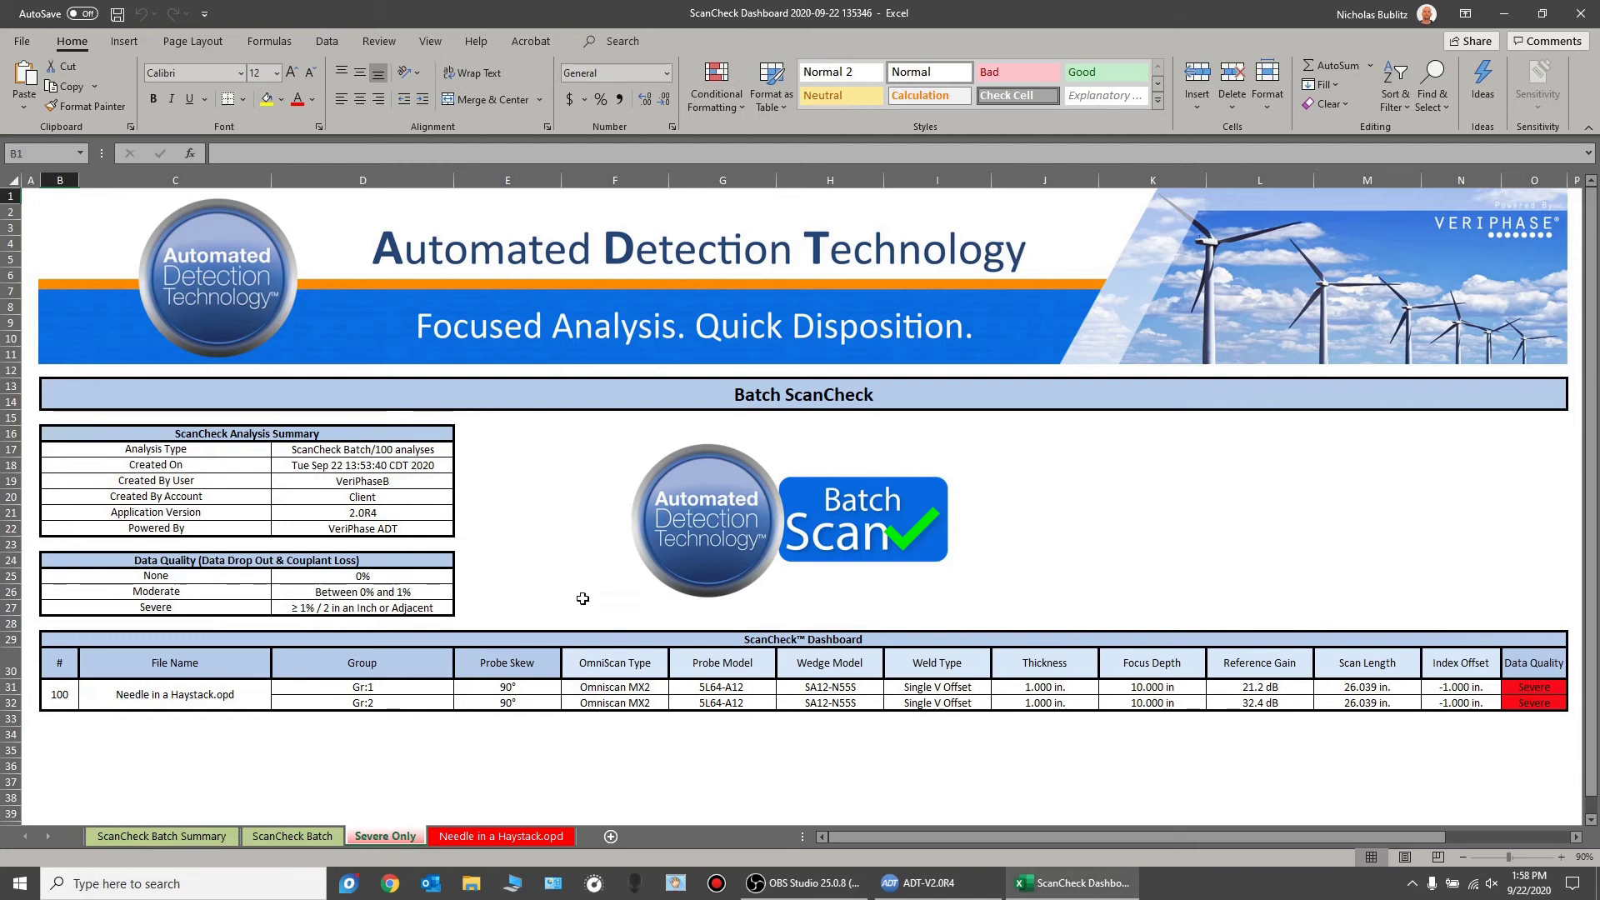
left_click(1512, 689)
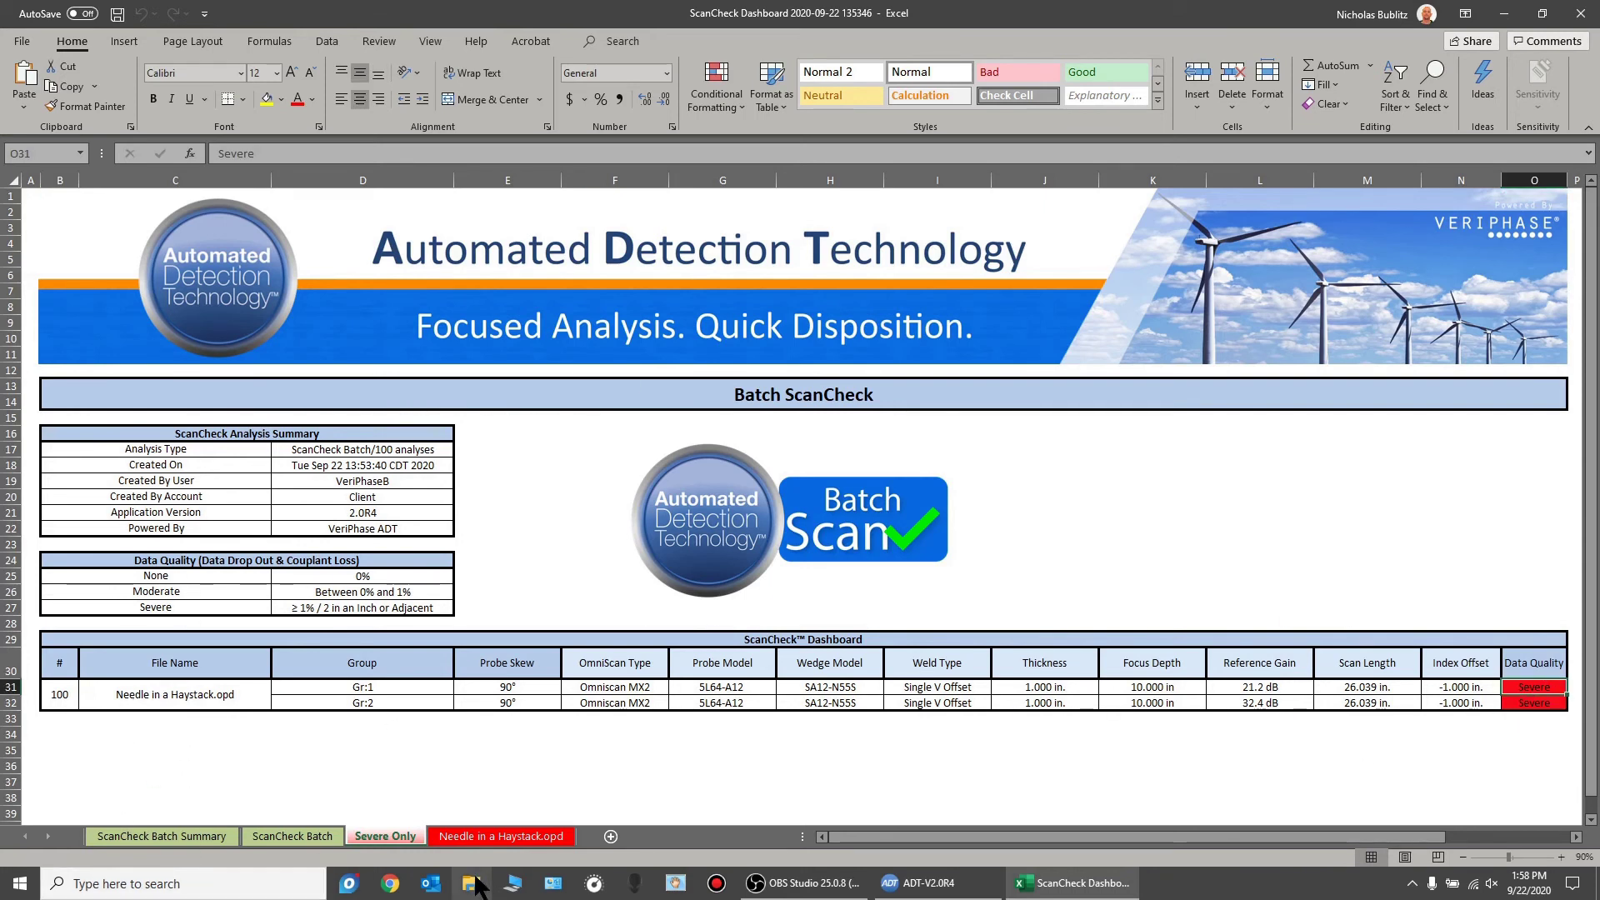
- Open the Needle in a Haystack.opd sheet and inspect the drop-out and couplant loss values in its Data Quality Overview
left_click(491, 835)
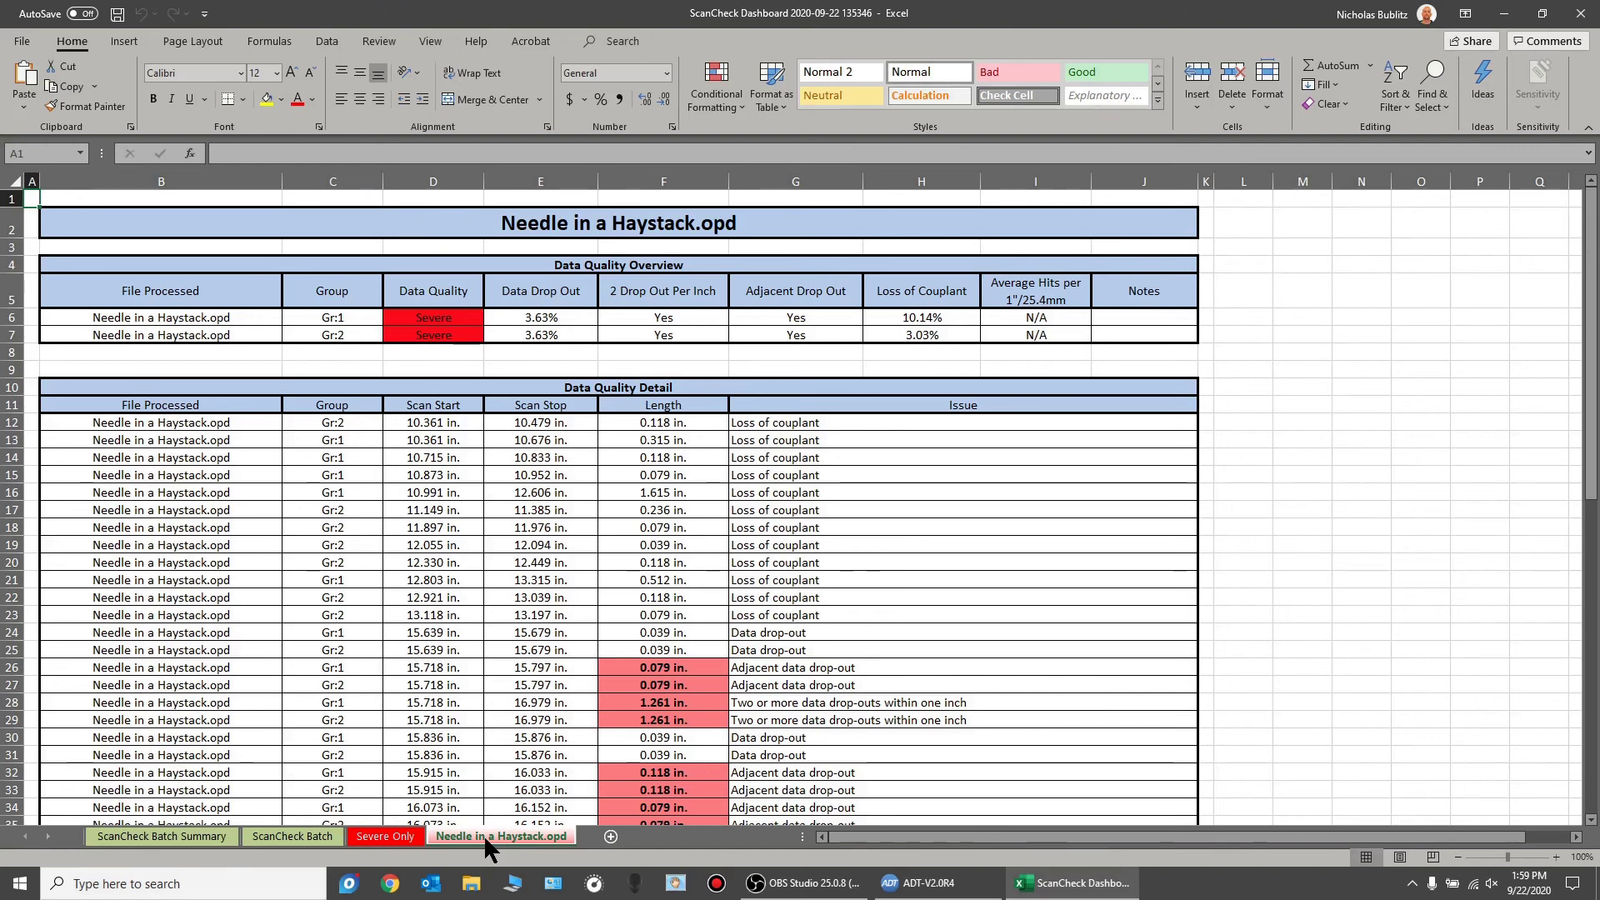
left_click(573, 302)
left_click(930, 293)
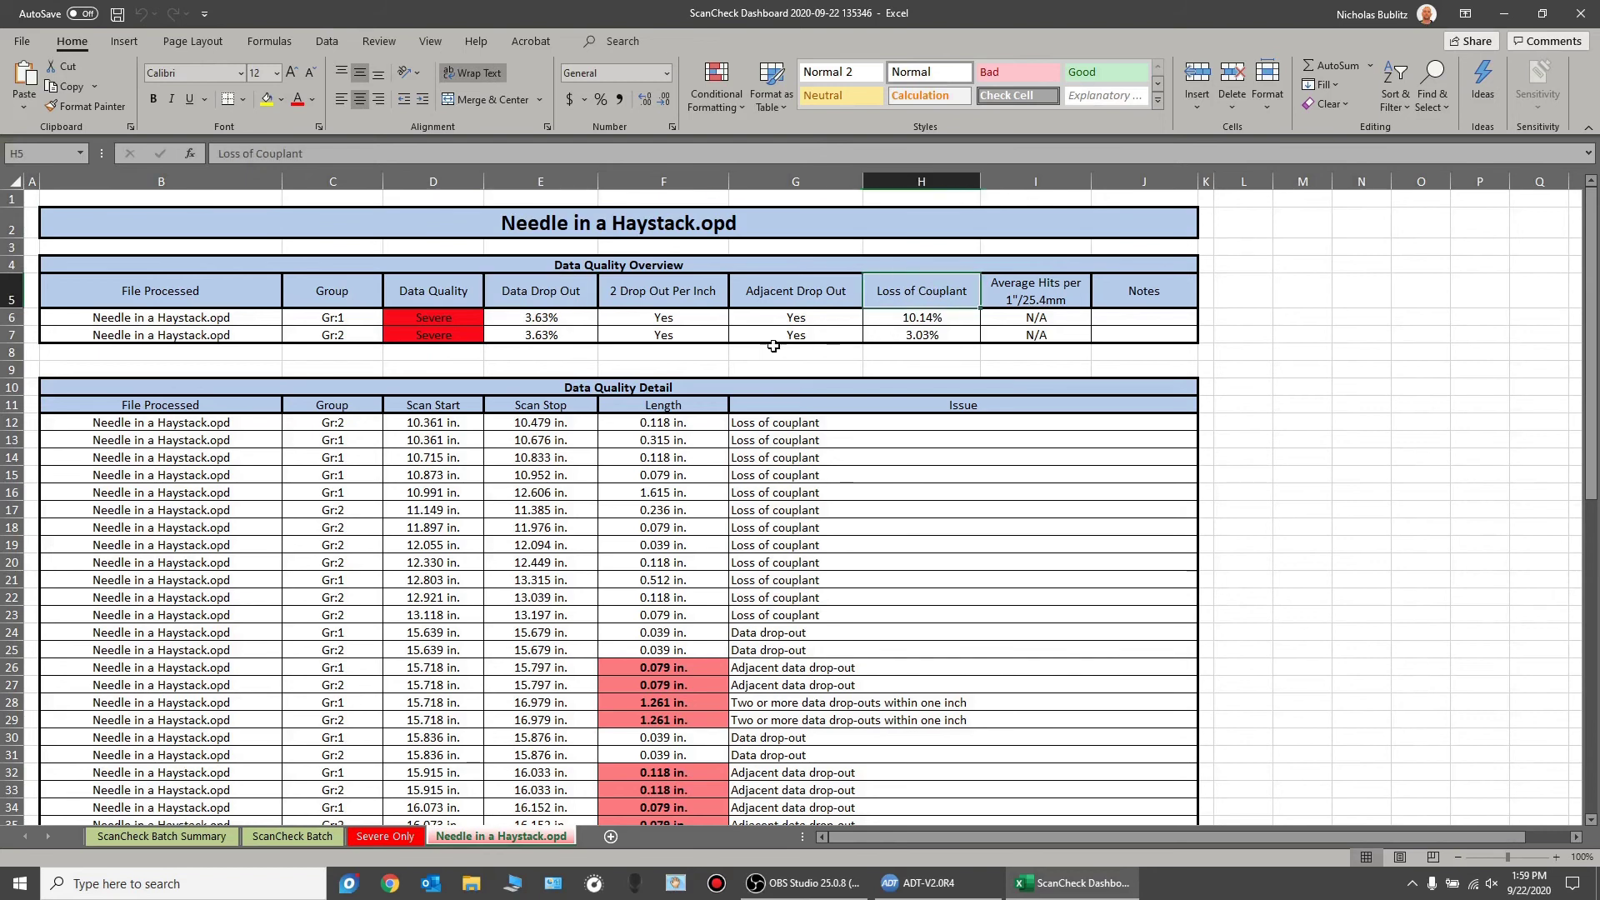
left_click_drag(551, 317, 554, 337)
left_click(558, 359)
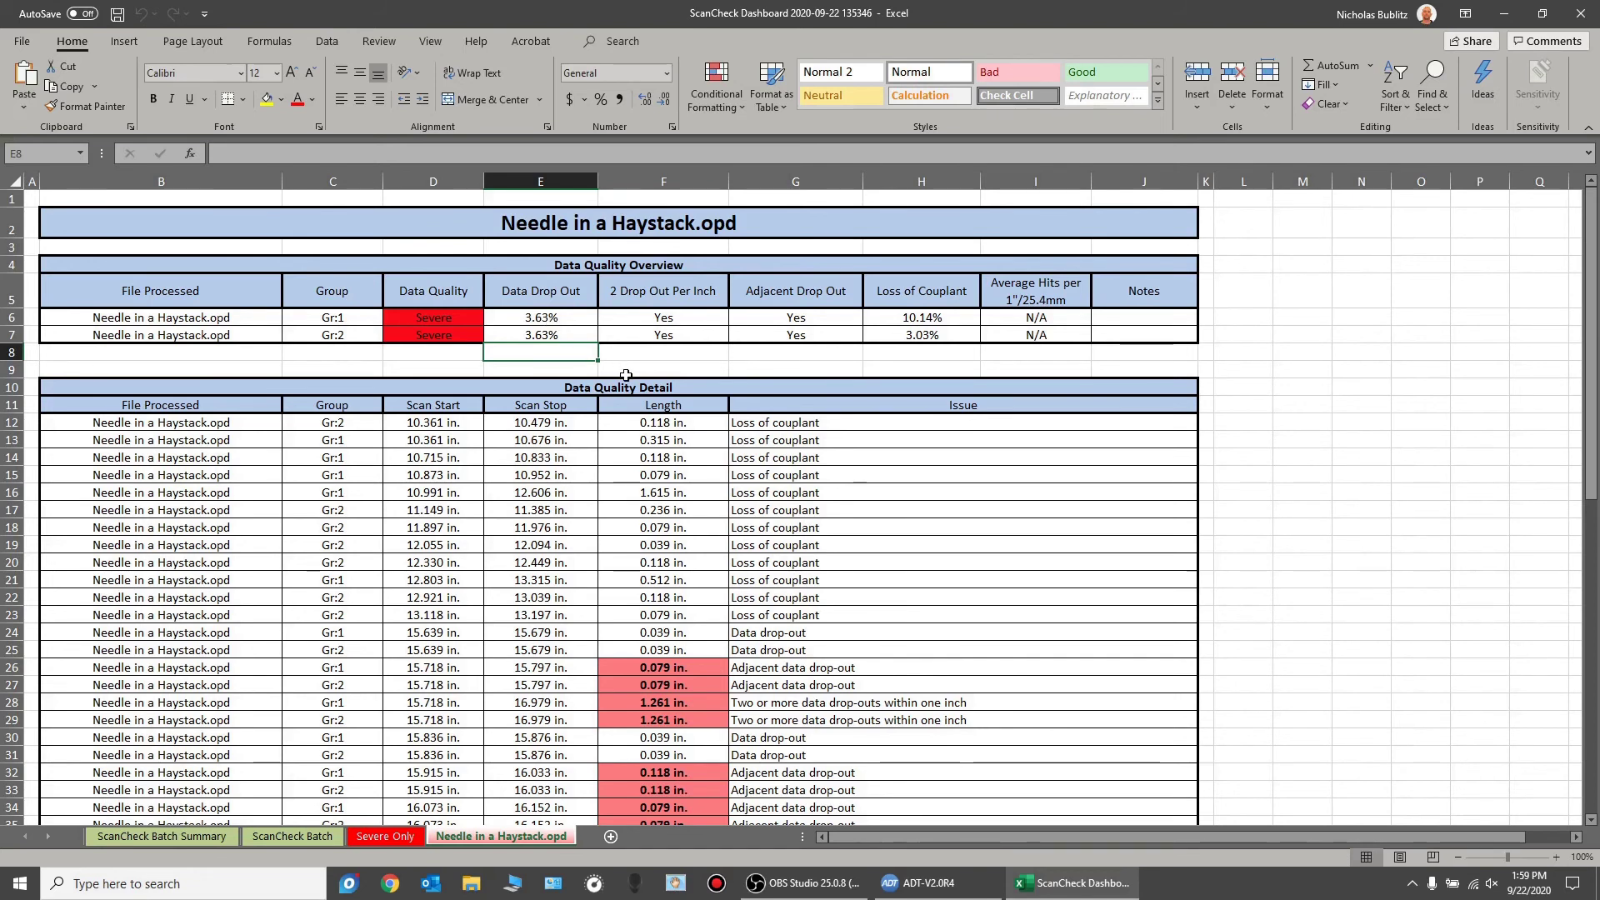
left_click(916, 320)
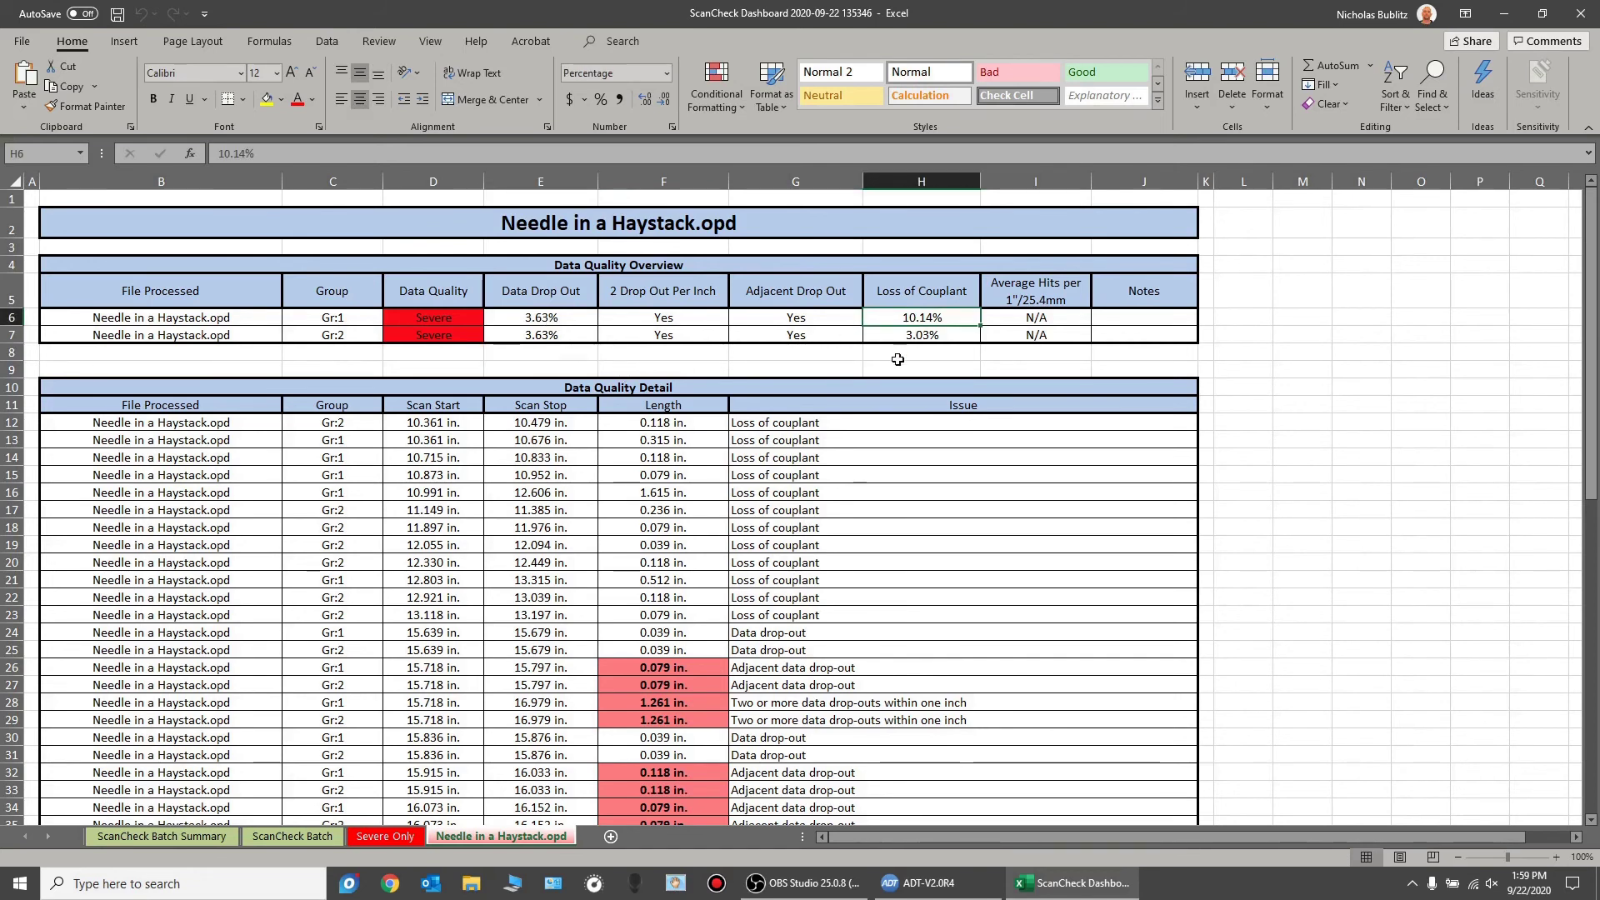
left_click_drag(697, 316, 758, 334)
left_click(751, 357)
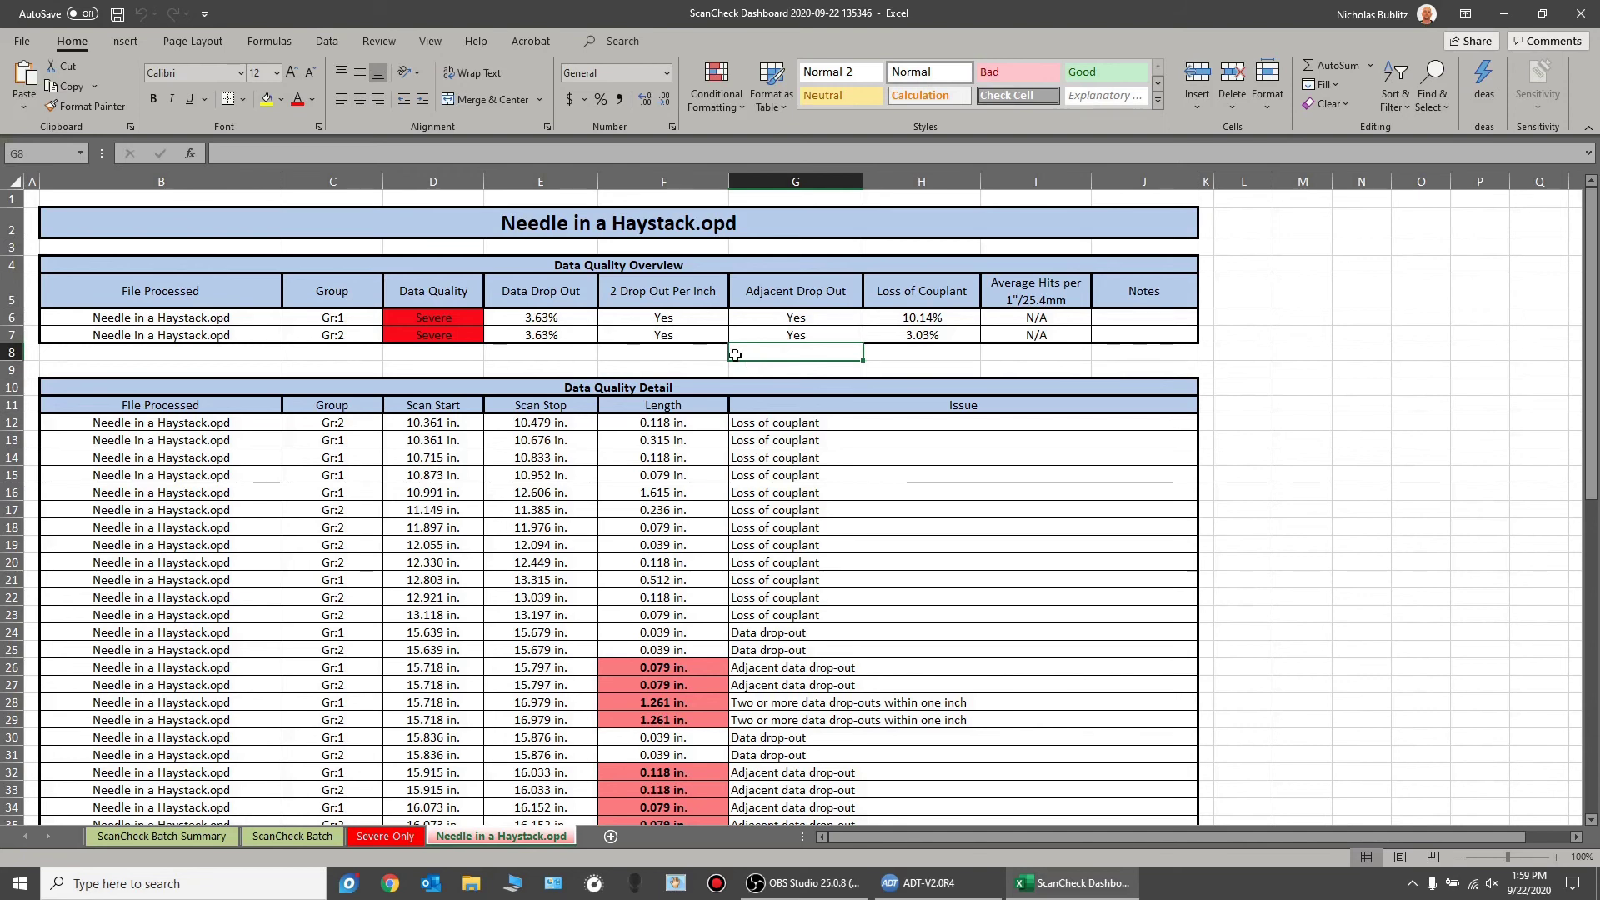
- Review the Data Quality Detail table's lengths and issues, from the first loss of couplant entry to the highlighted drop-outs in rows 26 to 29
scroll(917, 348, "down", 3)
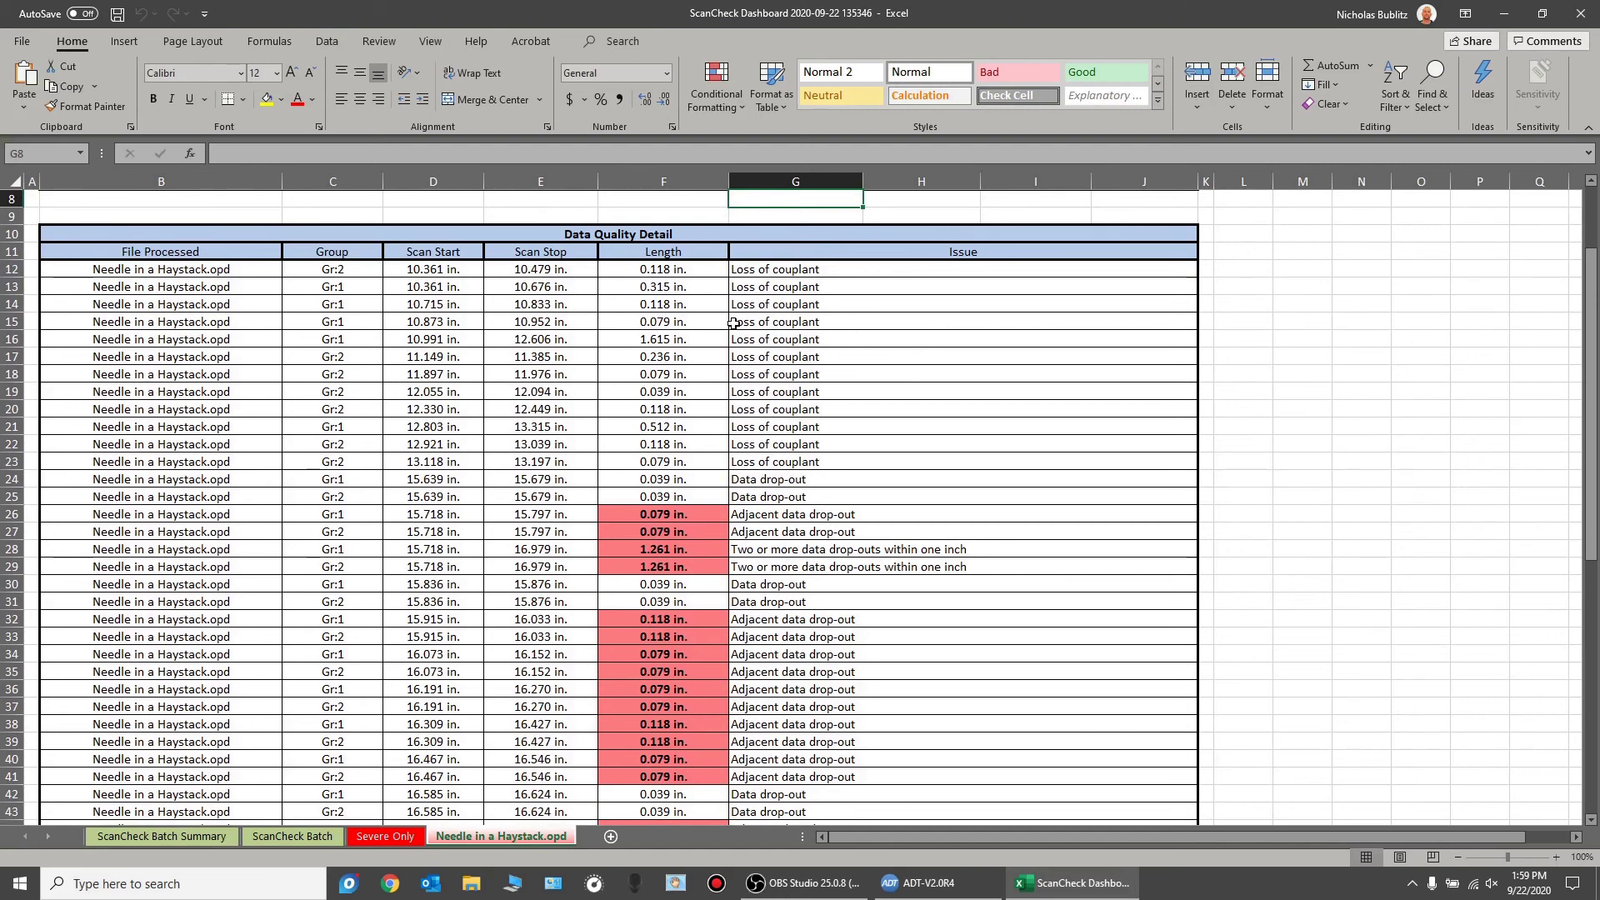
left_click(792, 271)
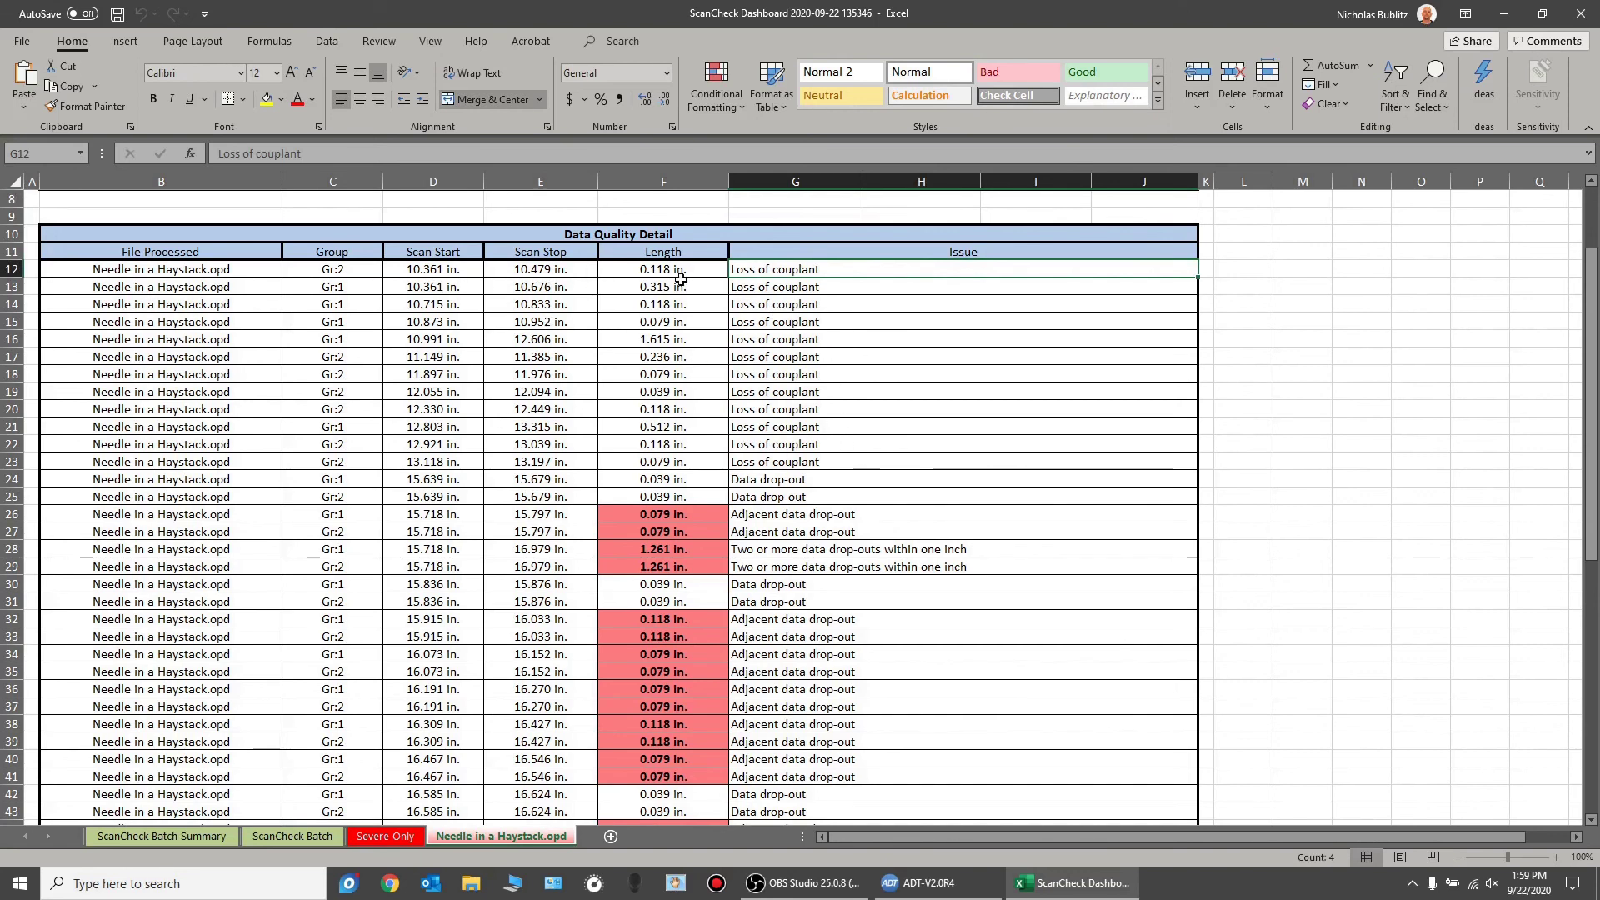
scroll(676, 364, "down", 5)
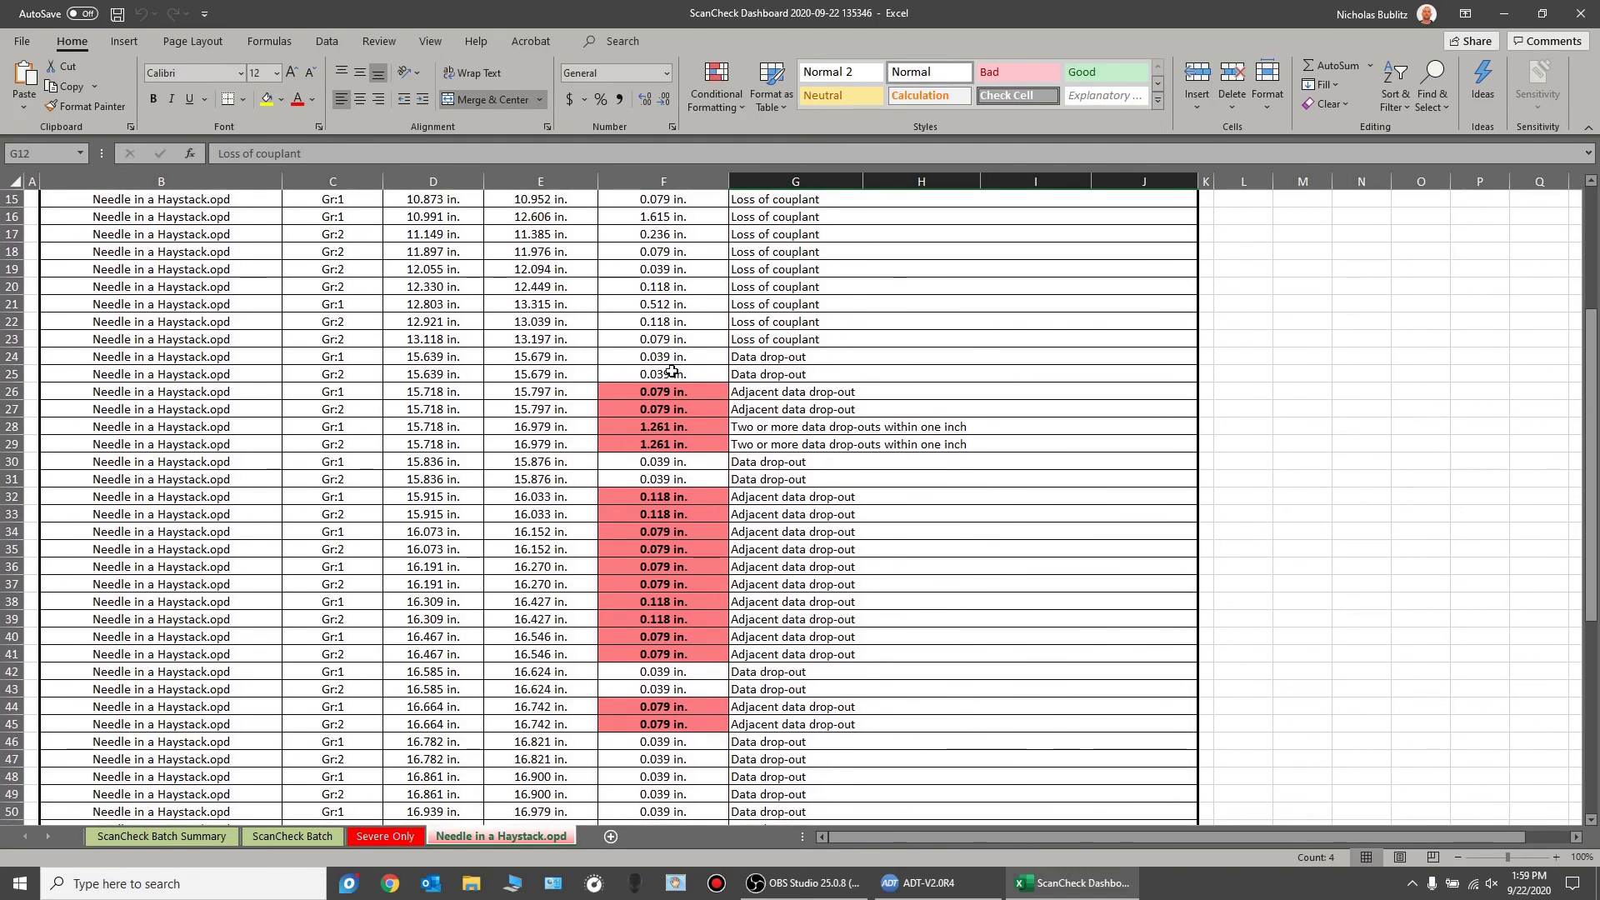
left_click_drag(679, 268, 1166, 322)
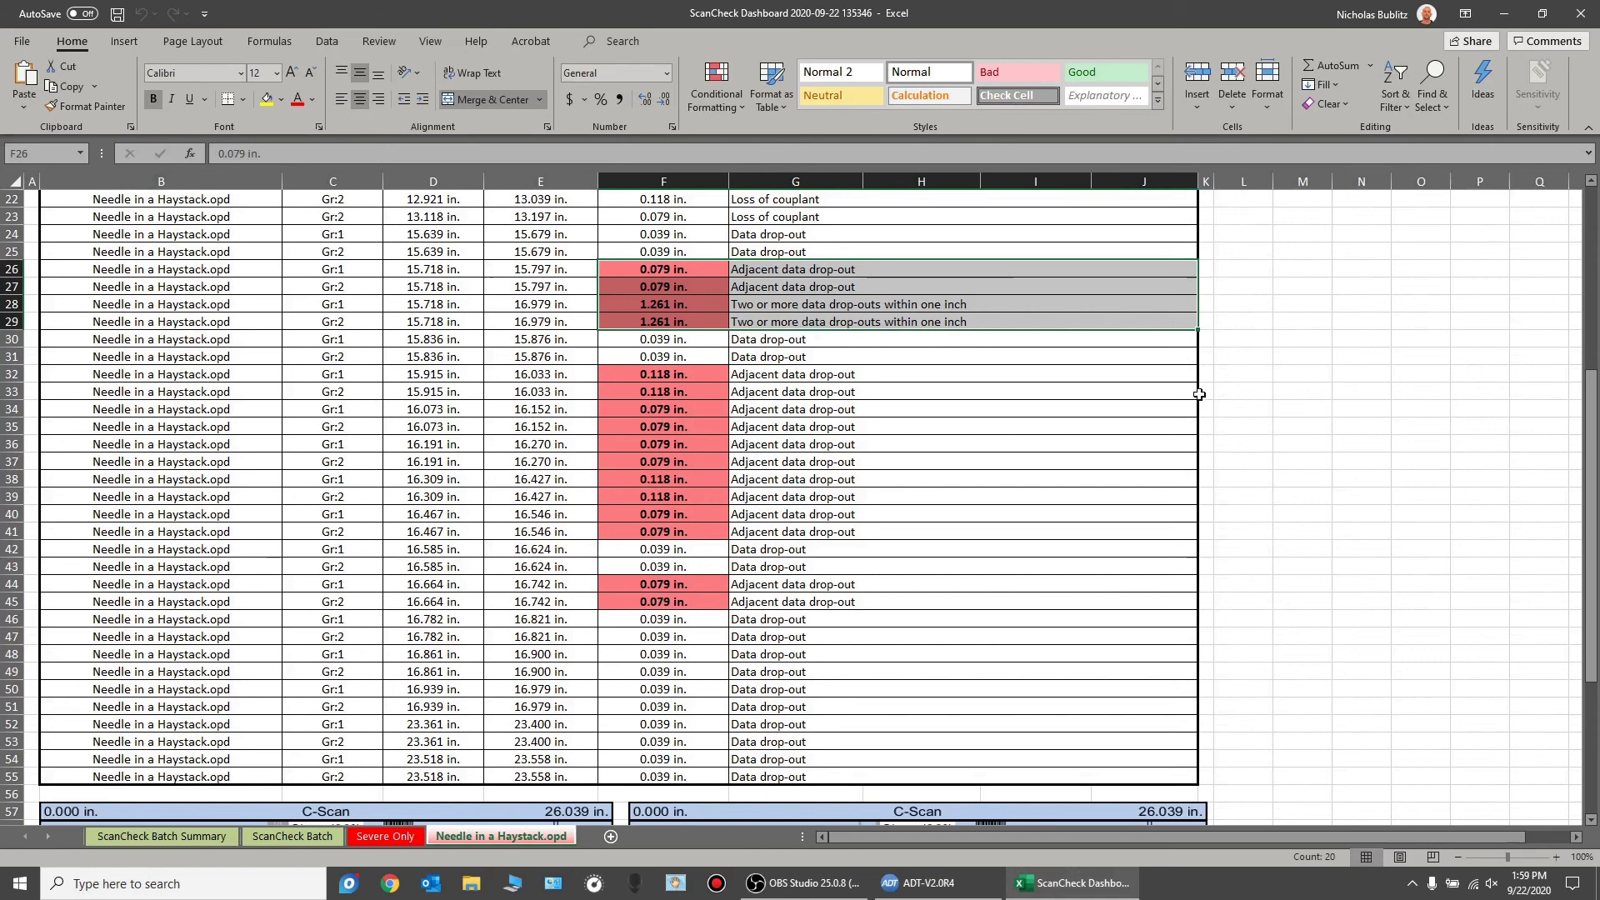
left_click(1292, 446)
- Examine the two C-Scan images below the Data Quality Detail table and compare them with the listed drop-out and couplant loss entries
scroll(820, 423, "down", 5)
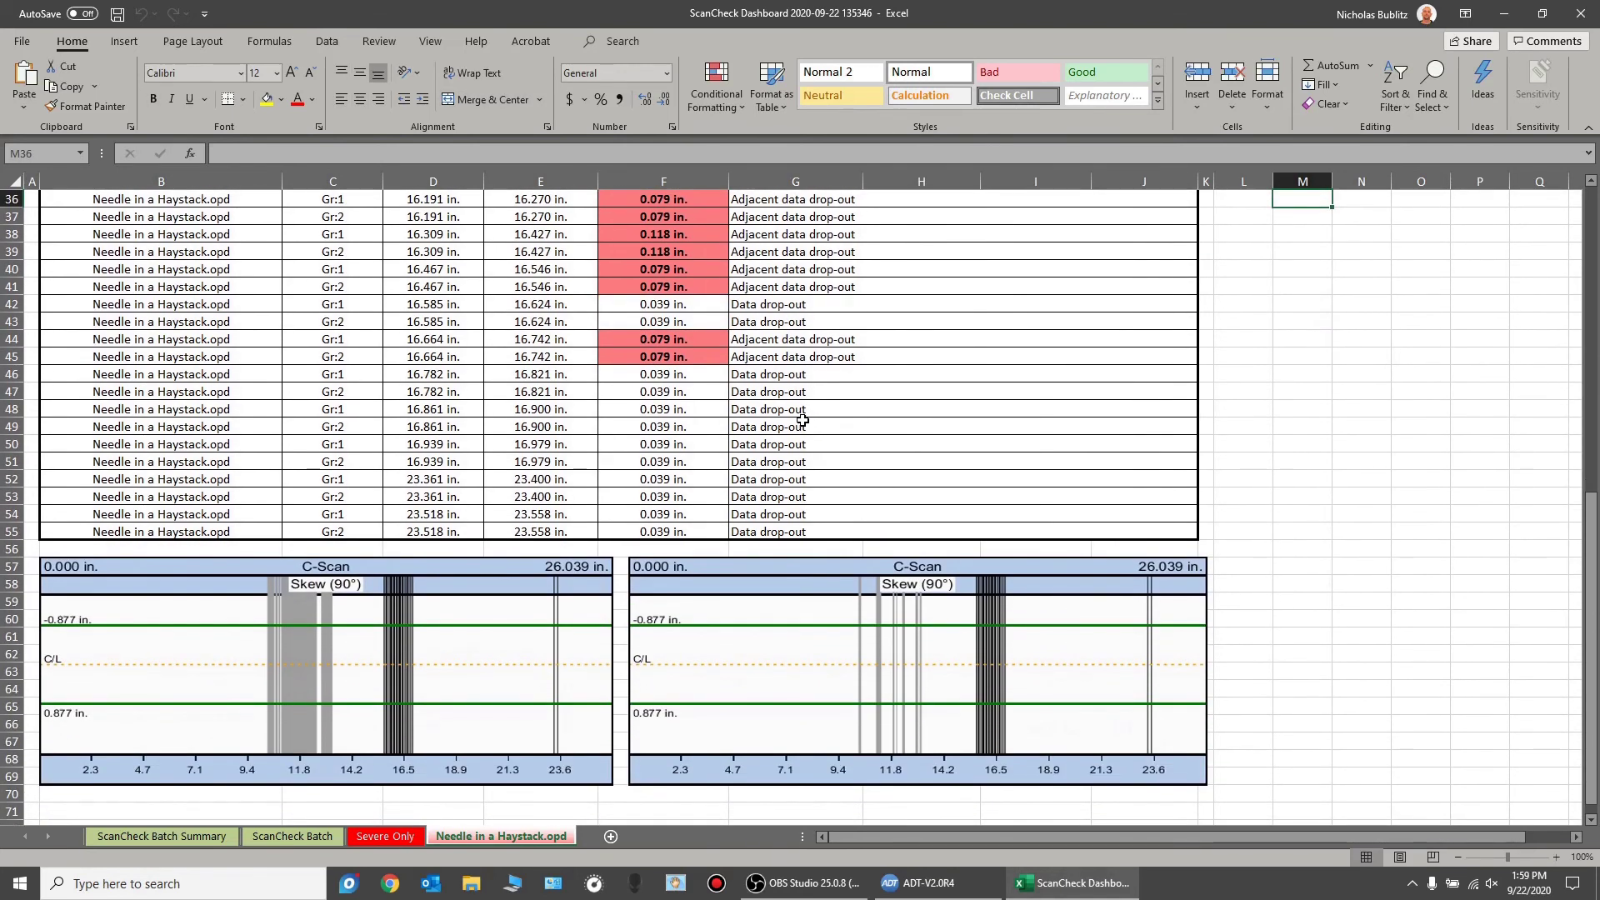
scroll(801, 420, "down", 5)
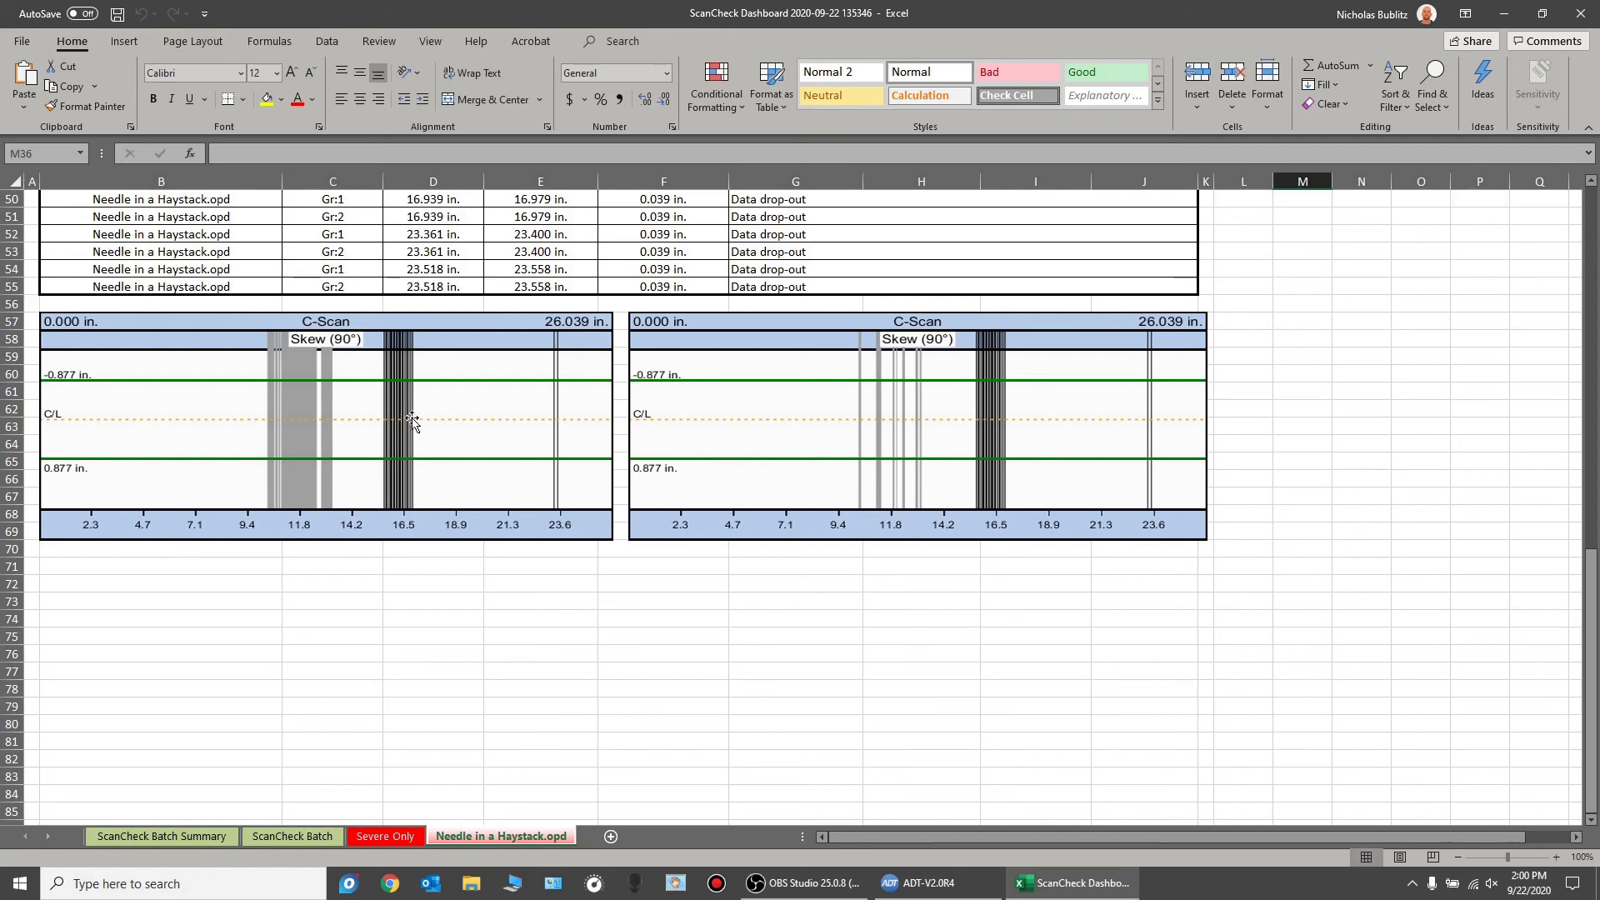
scroll(412, 419, "up", 7)
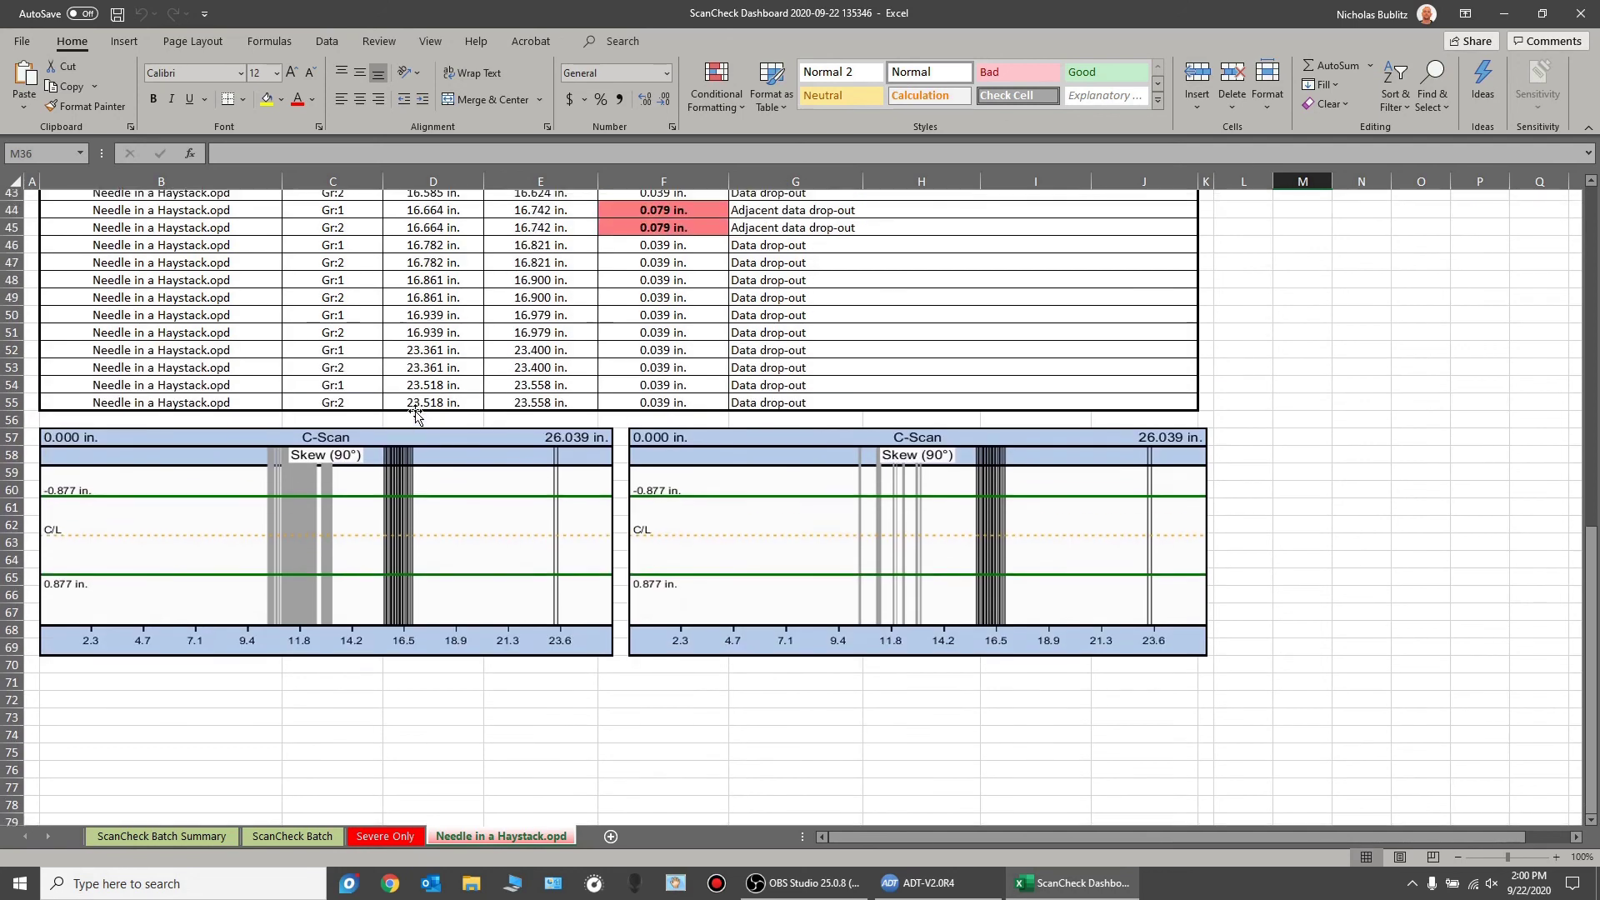
scroll(417, 414, "up", 9)
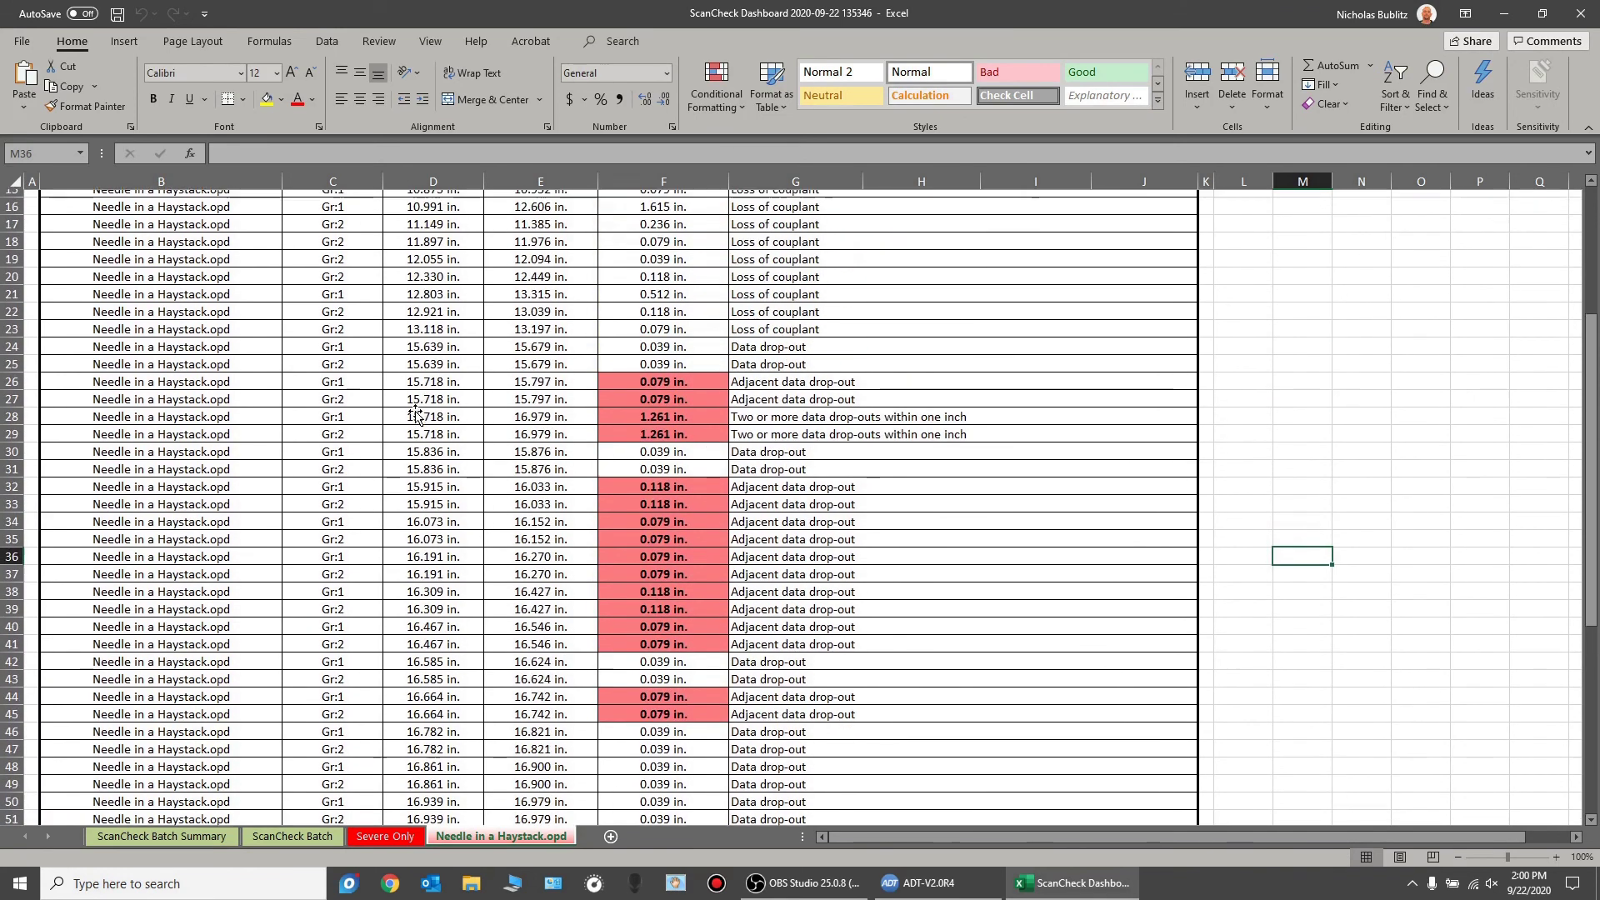